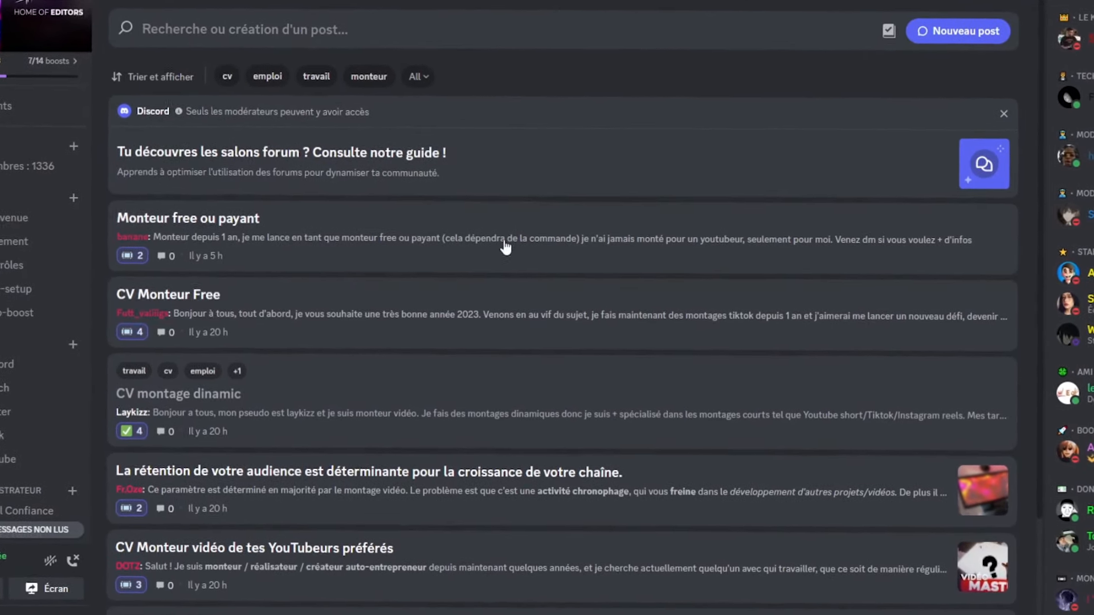
scroll(684, 257, down, 3)
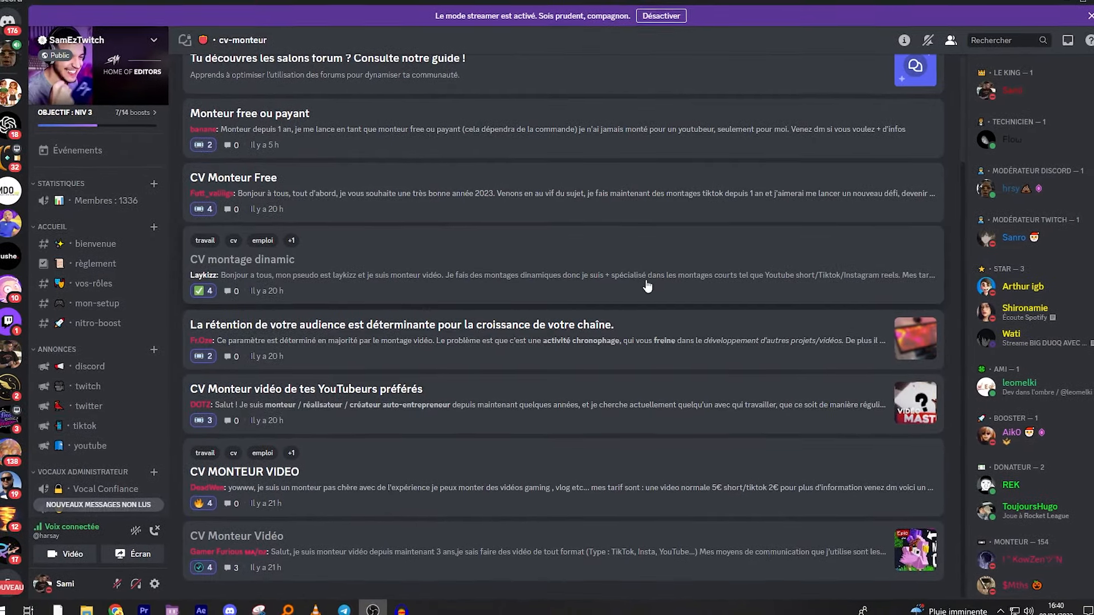
scroll(627, 342, up, 3)
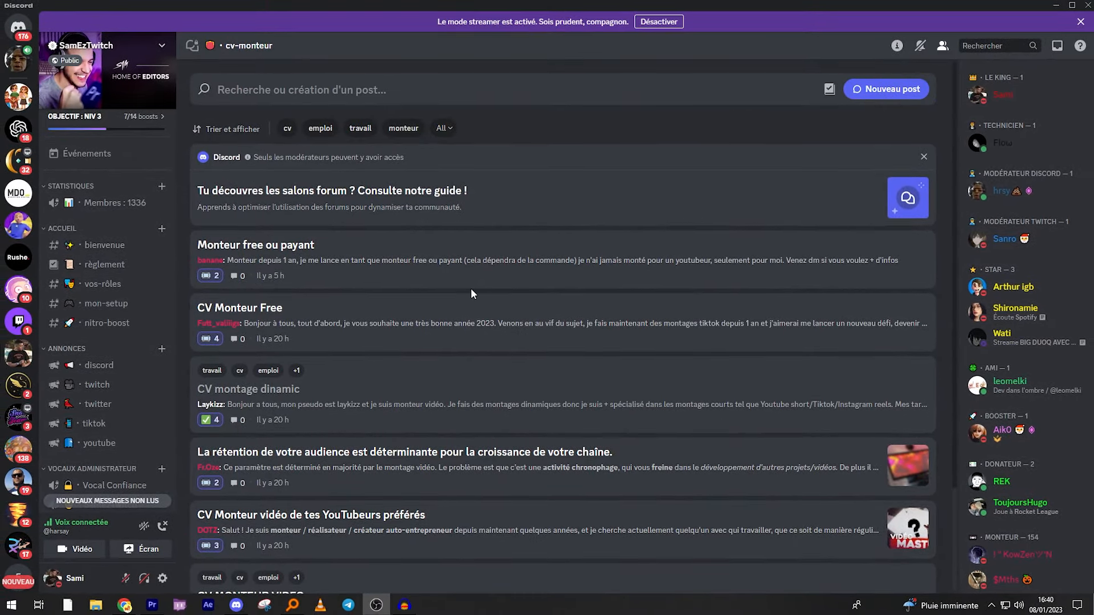
scroll(471, 290, down, 2)
scroll(415, 237, up, 1)
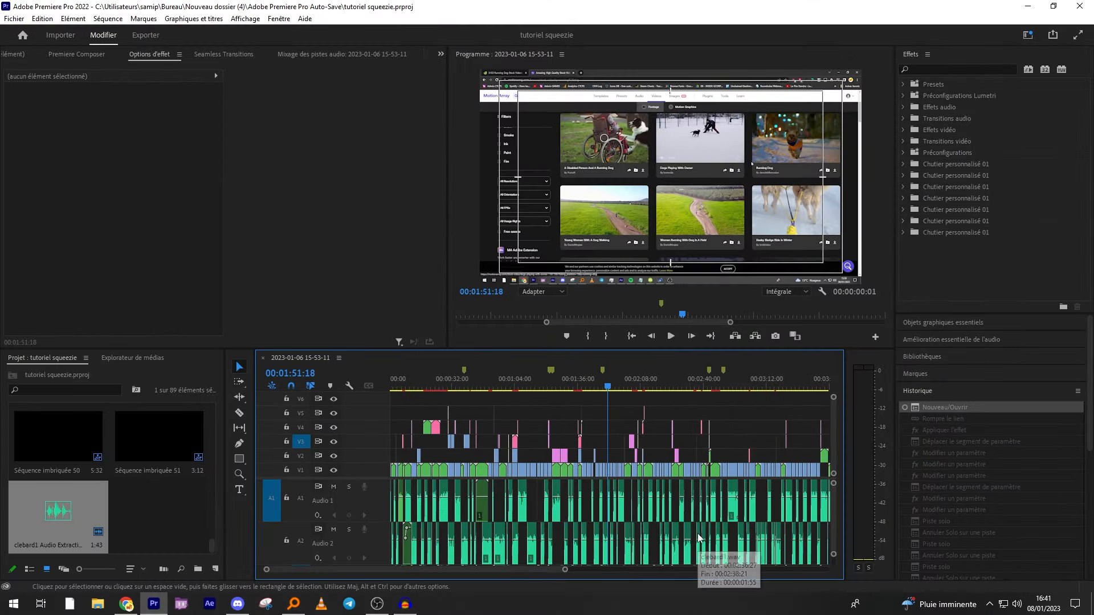
- In Premiere Pro, move the Audio 1 voice clip under the playhead, near 00:01:51, down to the Audio 4 track
key(equal)
key(space)
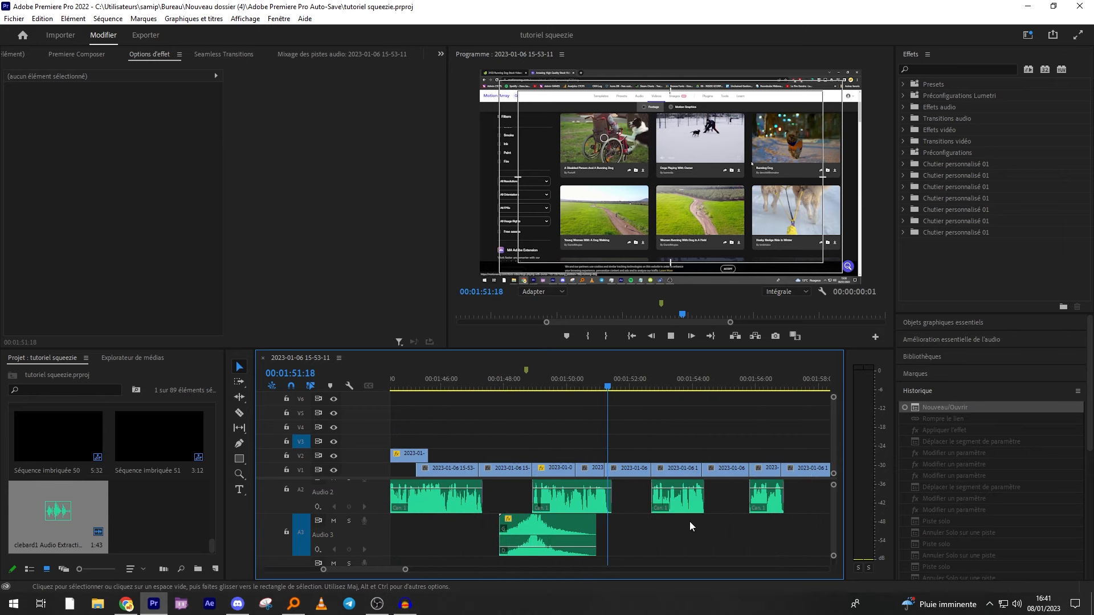
key(equal)
scroll(706, 528, up, 3)
key(minus)
key(space)
click(614, 383)
scroll(656, 542, down, 2)
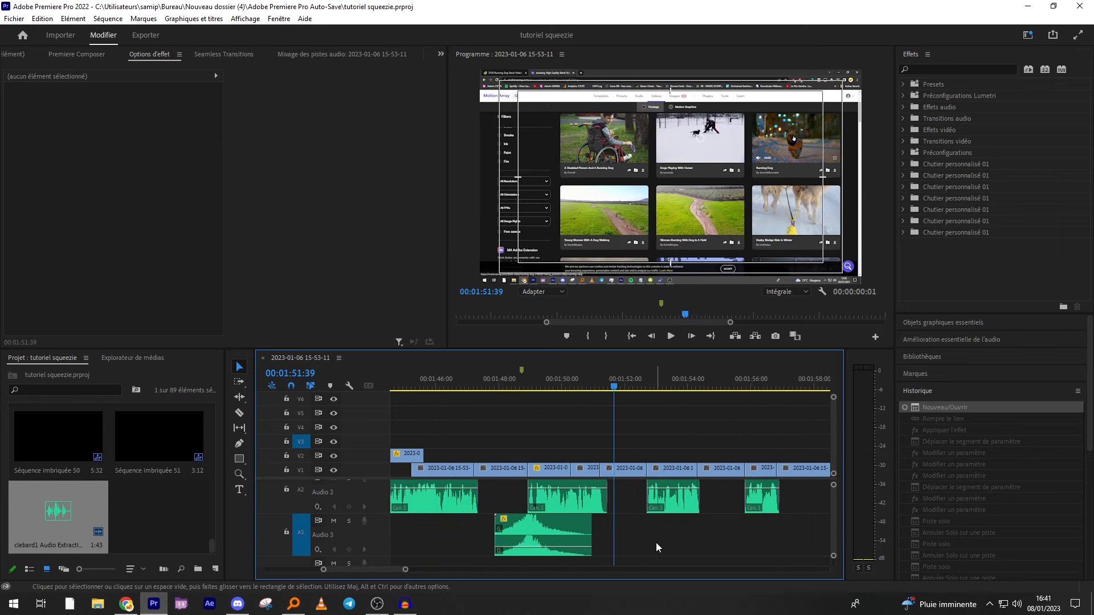
scroll(655, 542, up, 1)
key(grave)
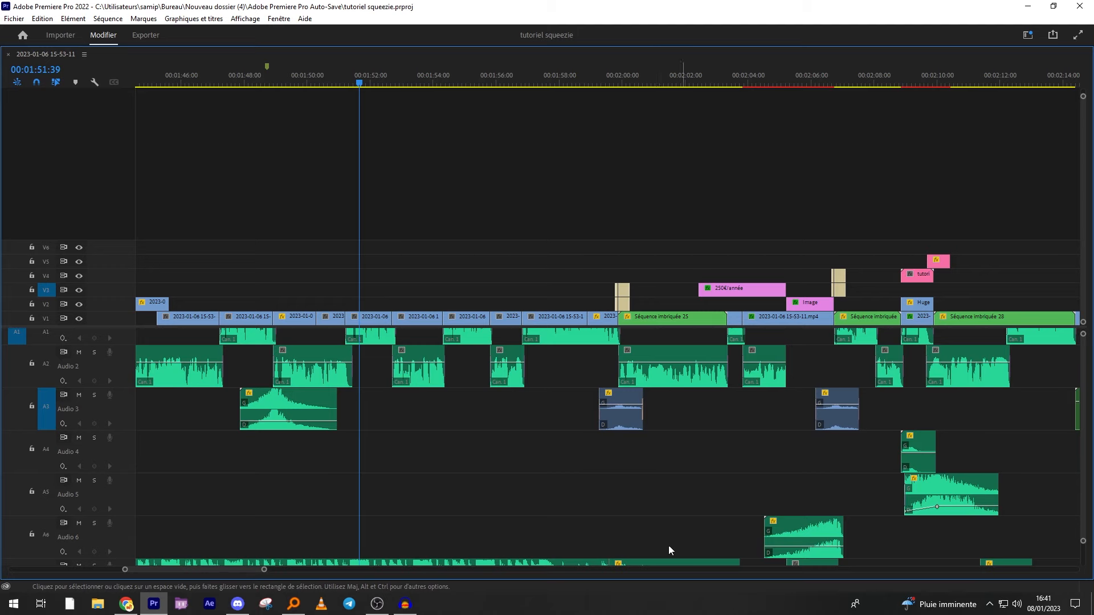
key(equal)
scroll(719, 507, up, 3)
scroll(655, 396, down, 1)
drag(635, 342, 631, 453)
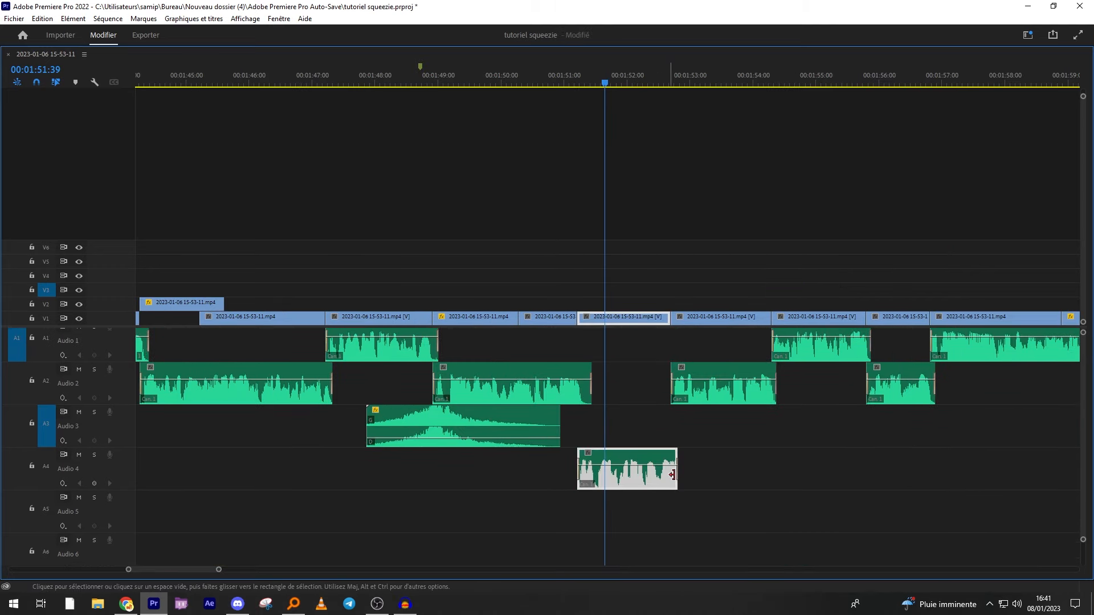
- Unlink the Audio 4 voice clip from its video and place a copy on the same track at about 00:01:54
key(minus)
click(618, 470)
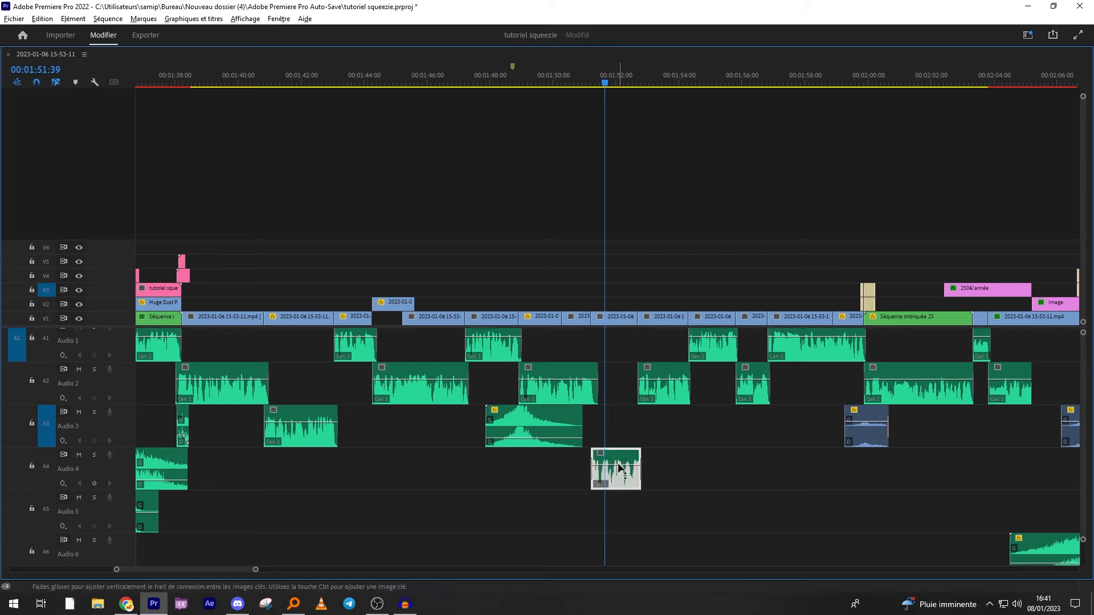
drag(615, 460, 706, 463)
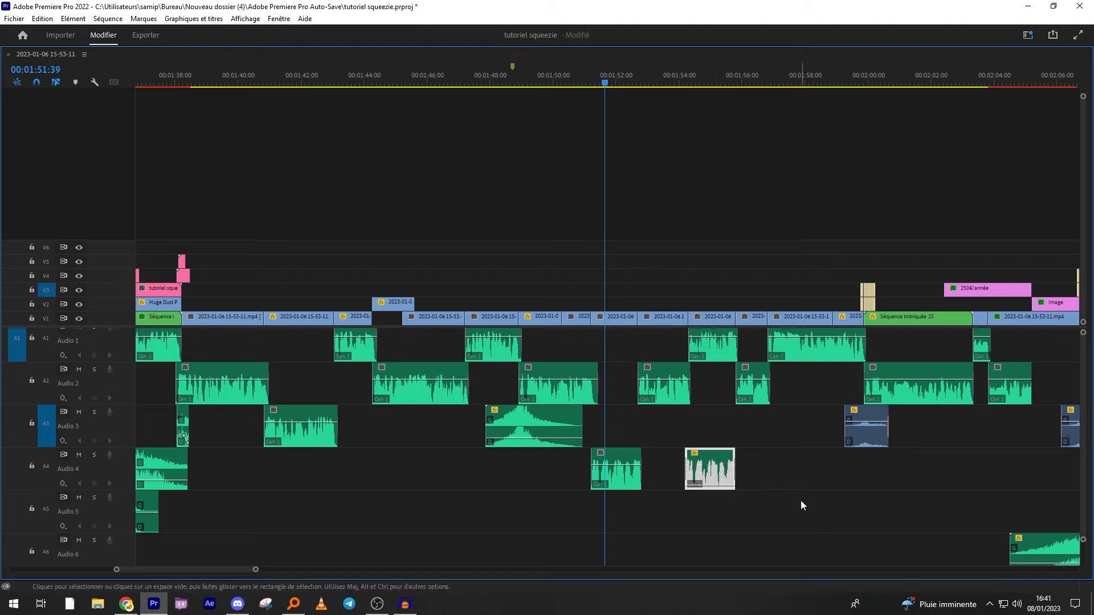
- Nest the two voice clips on Audio 4 into a single nested sequence
right_click(623, 482)
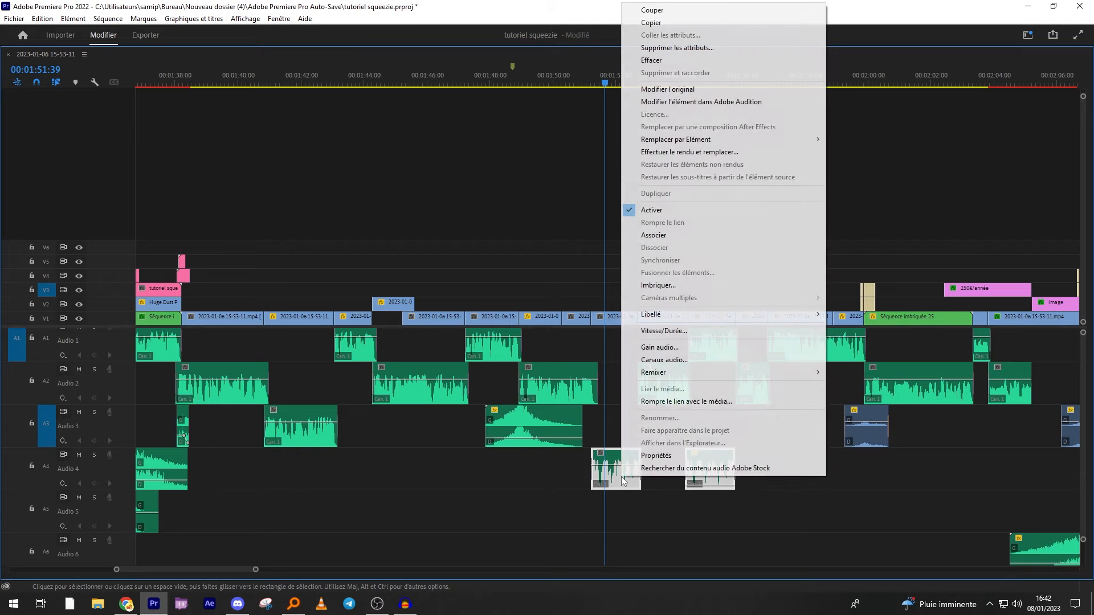
click(707, 286)
click(514, 327)
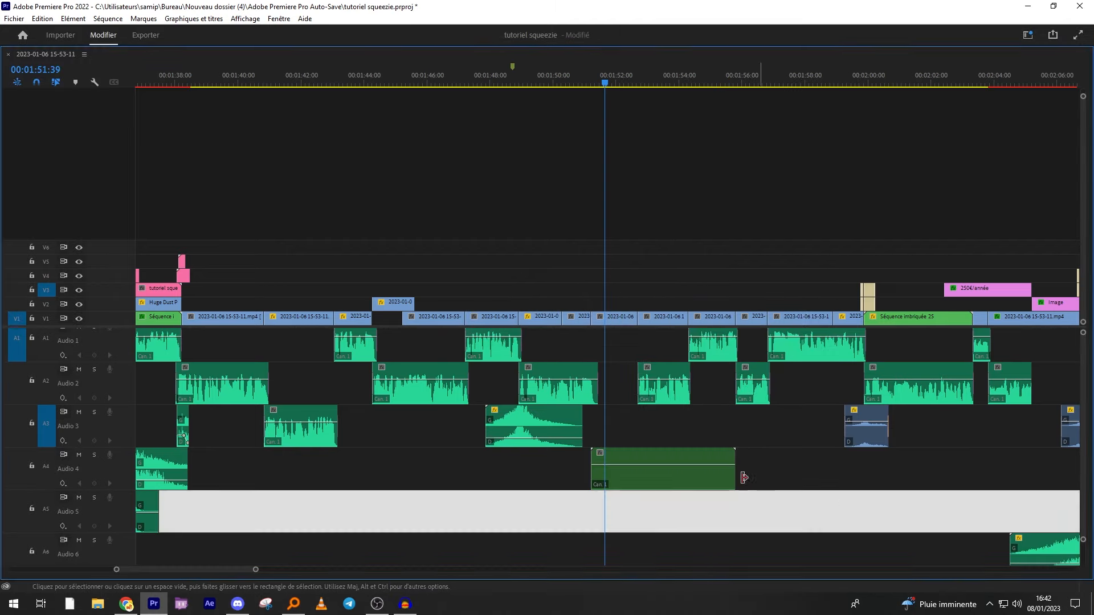
- Search the effects for "Réverb" and apply Réverbération studio to the nested clip on Audio 4
key(grave)
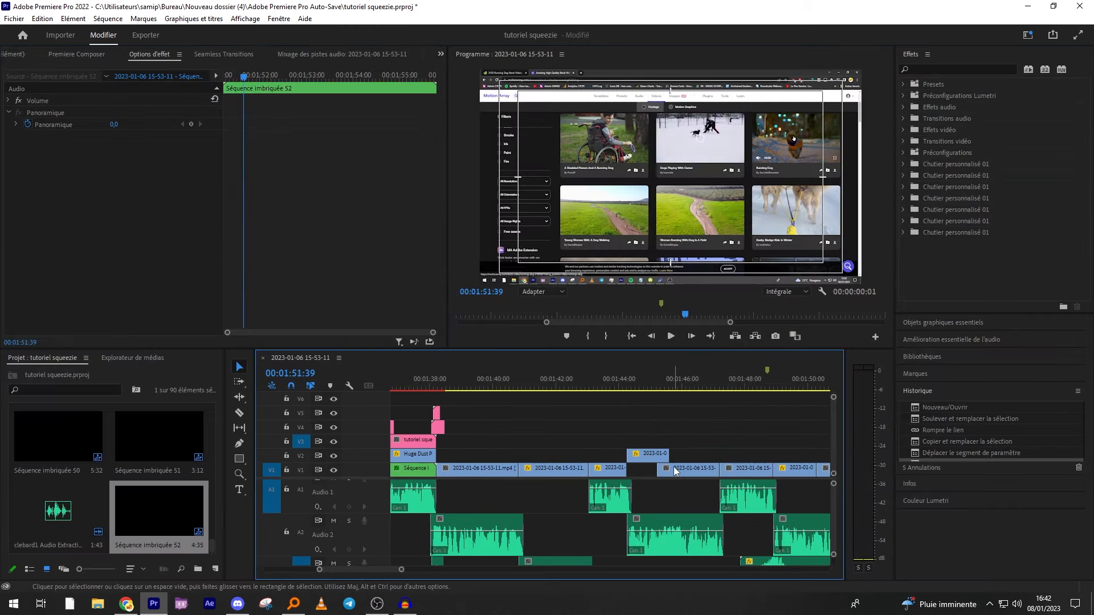
click(957, 70)
text(R)
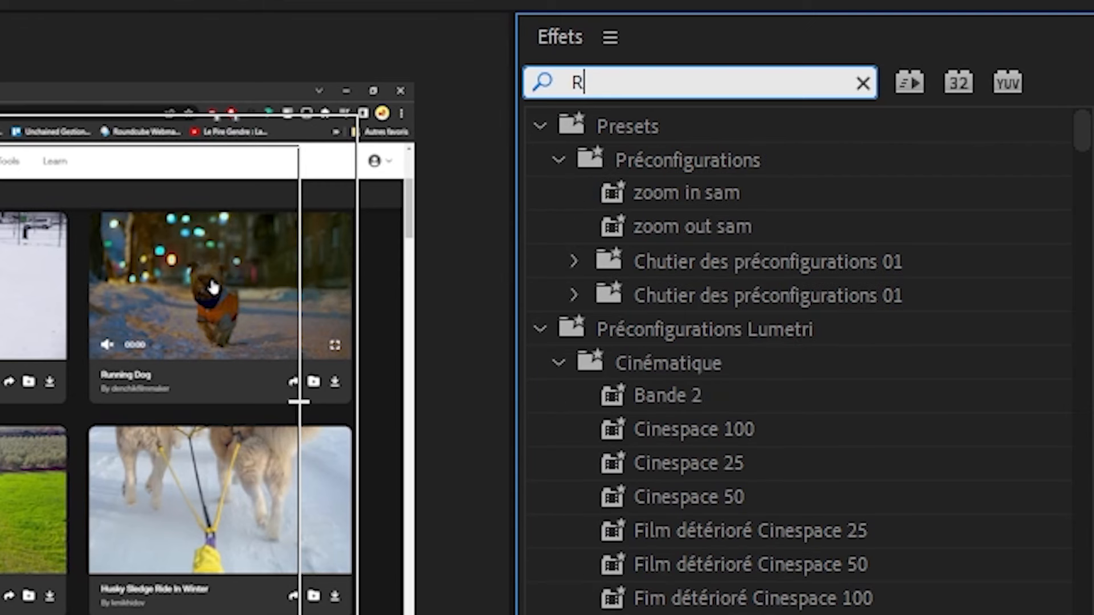
text(éverb)
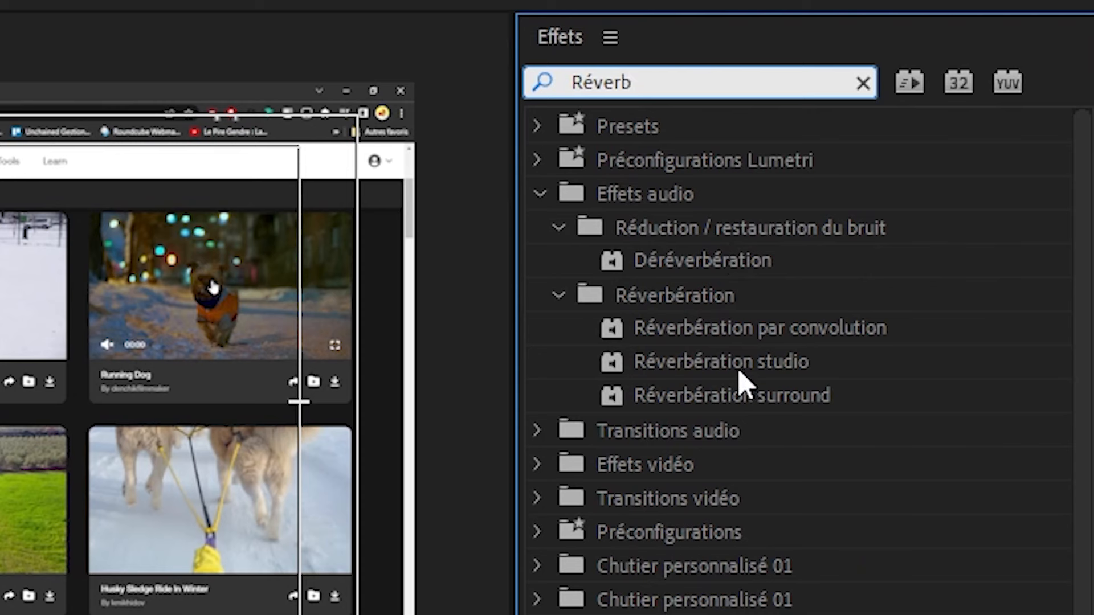
drag(740, 376, 473, 369)
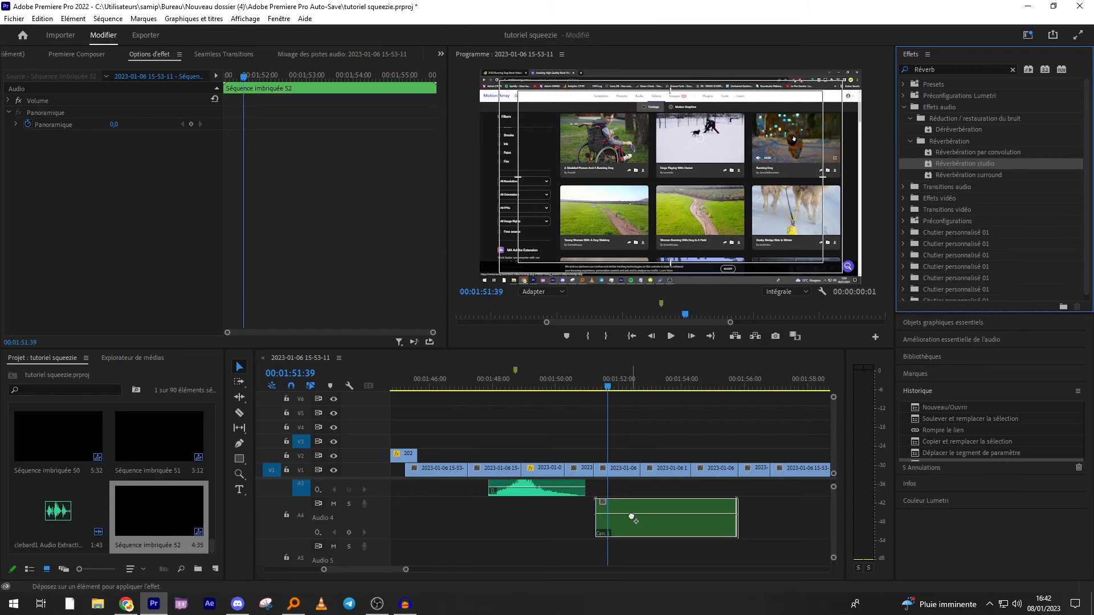
drag(632, 517, 632, 518)
- Choose the (Par défaut) preset in the studio reverb's effect editor and close the editor
click(159, 135)
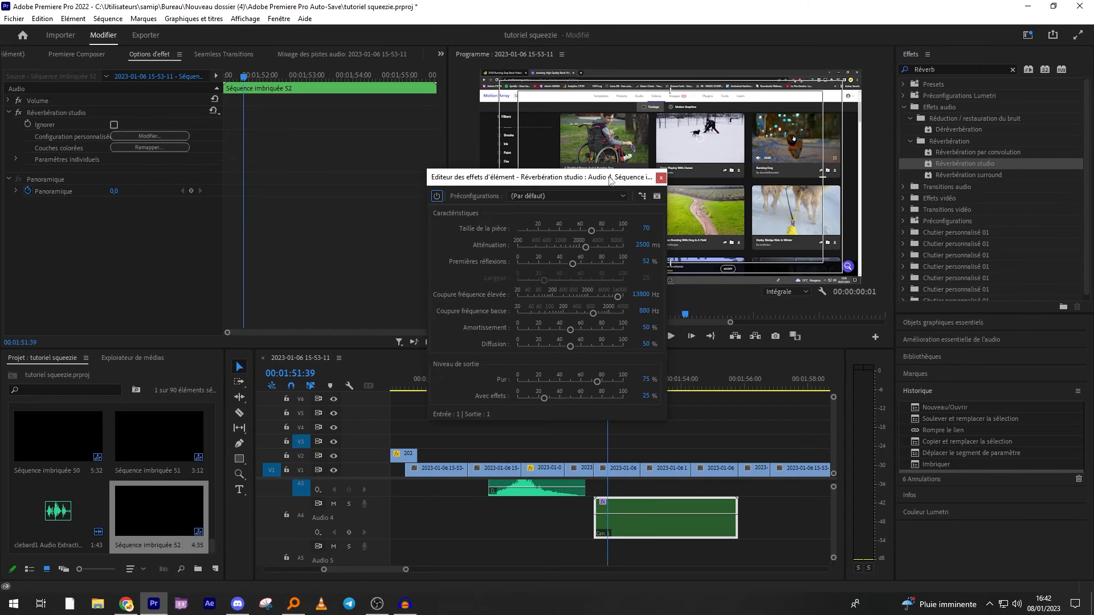
click(564, 196)
click(568, 264)
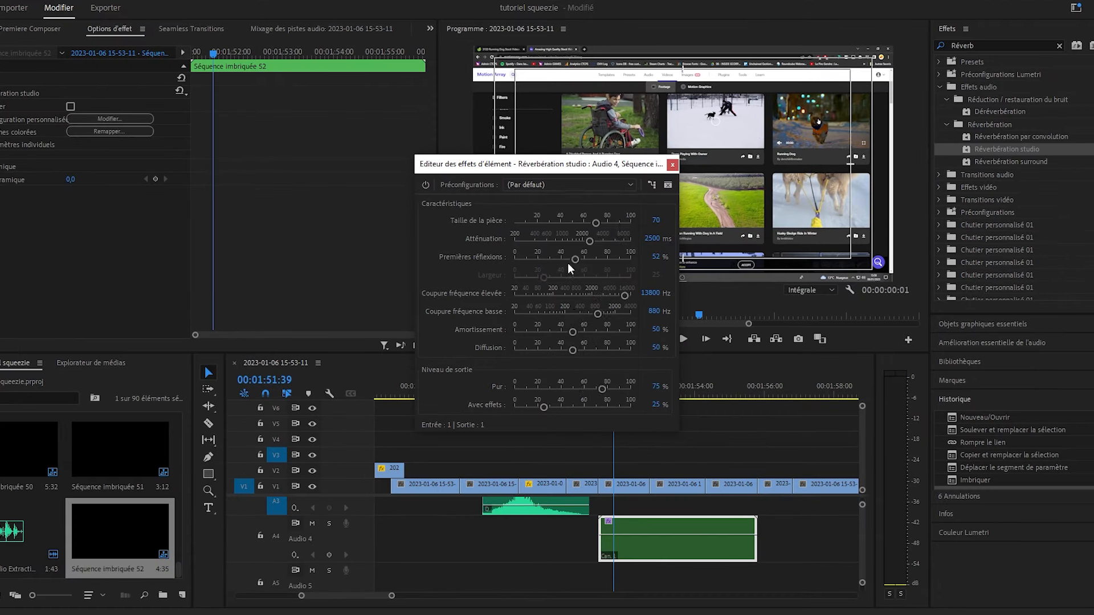
click(673, 165)
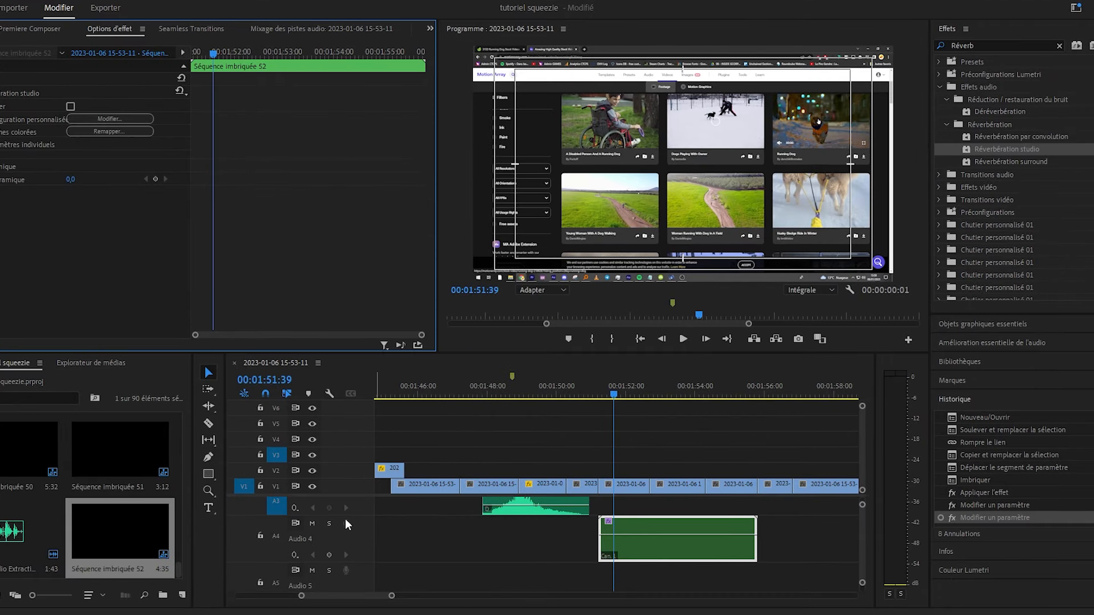
- Solo the Audio 4 track and play back the nested clip to hear the end of its reverb
click(329, 523)
click(703, 425)
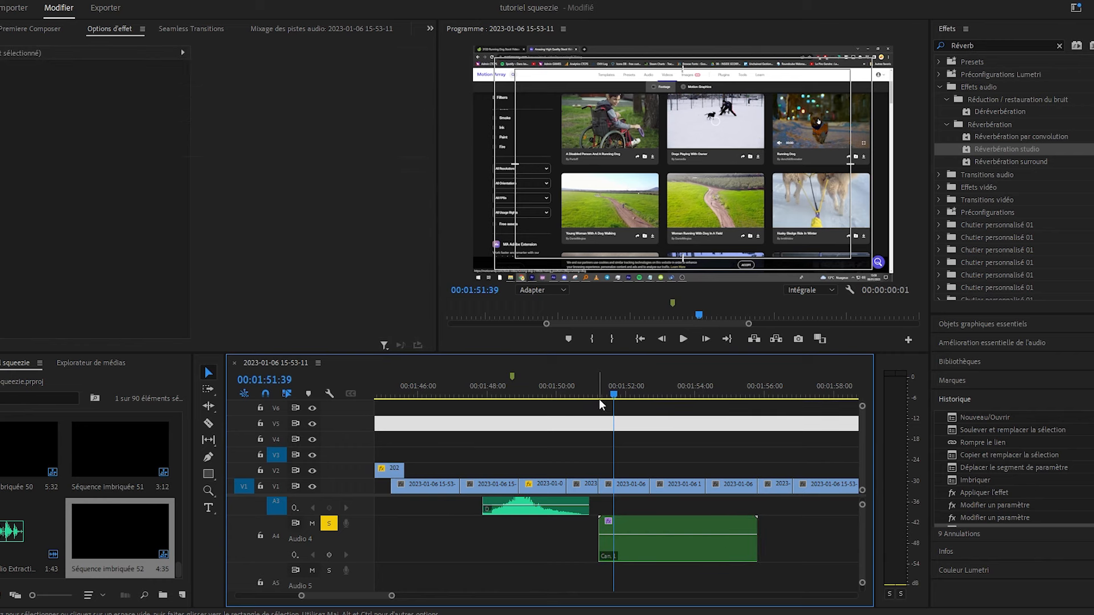
key(space)
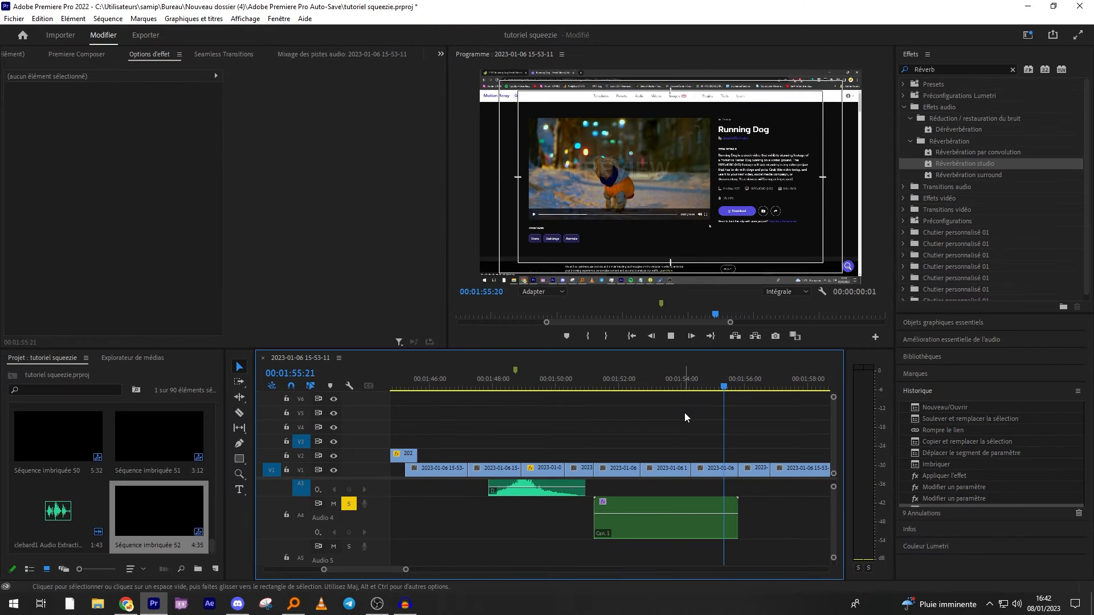
key(space)
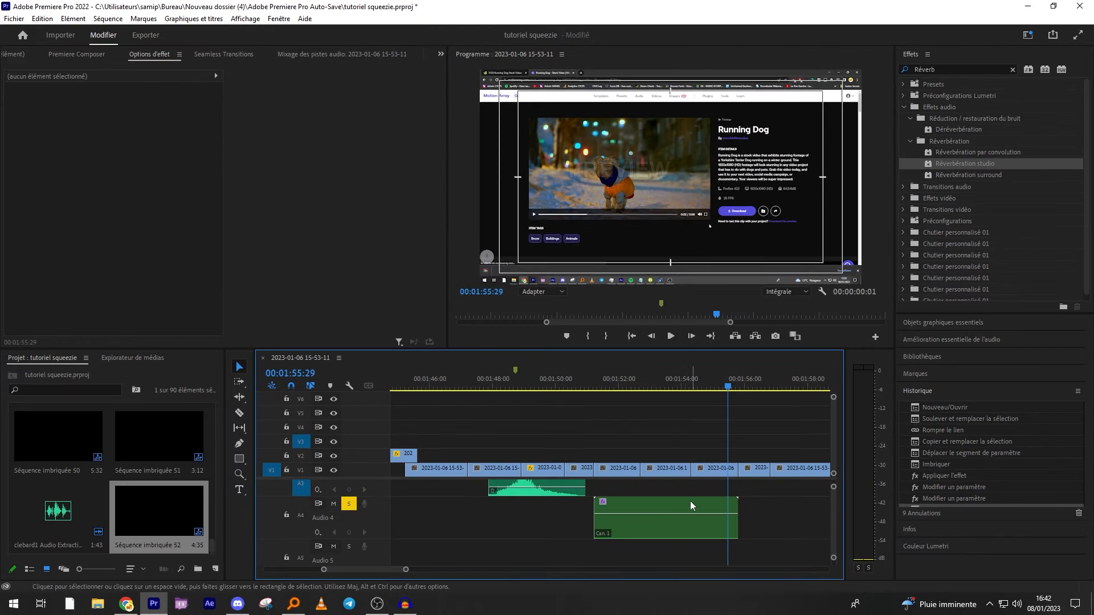
- Remove the studio reverb from the nested clip and apply Réverbération surround in its place
click(656, 513)
key(Delete)
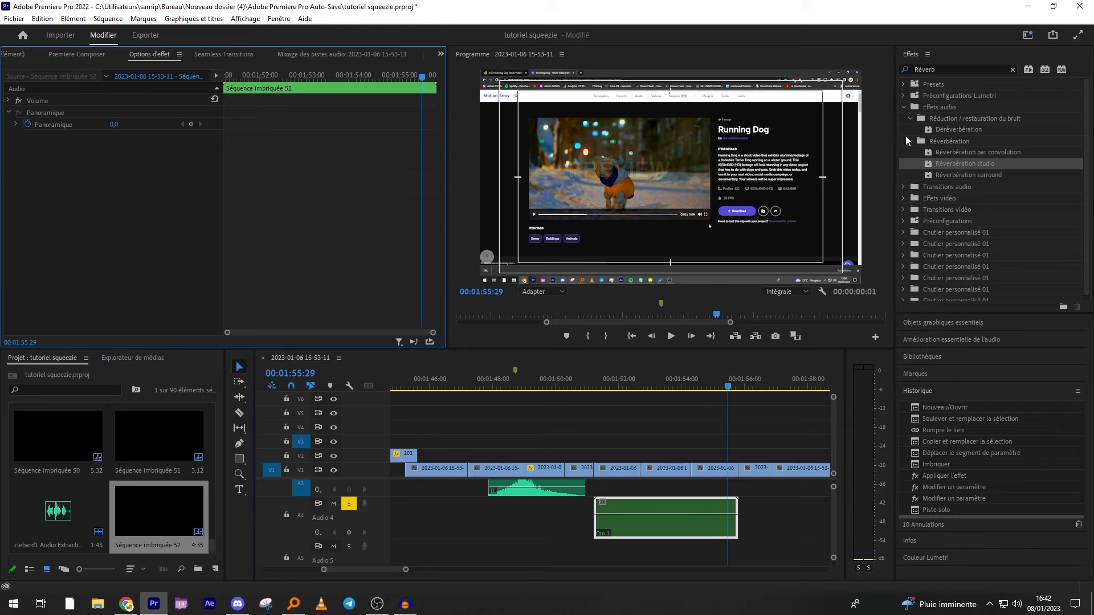
drag(985, 176, 882, 237)
drag(643, 515, 642, 515)
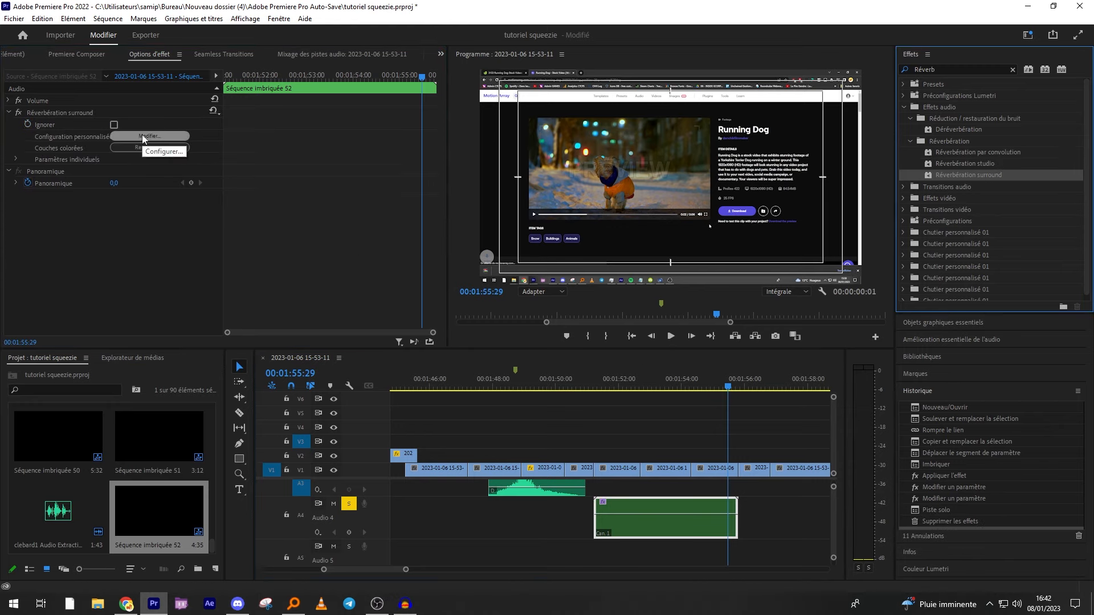
- Load the Full metal preset in the surround reverb's effect editor and play back the nested clip
click(141, 134)
click(360, 207)
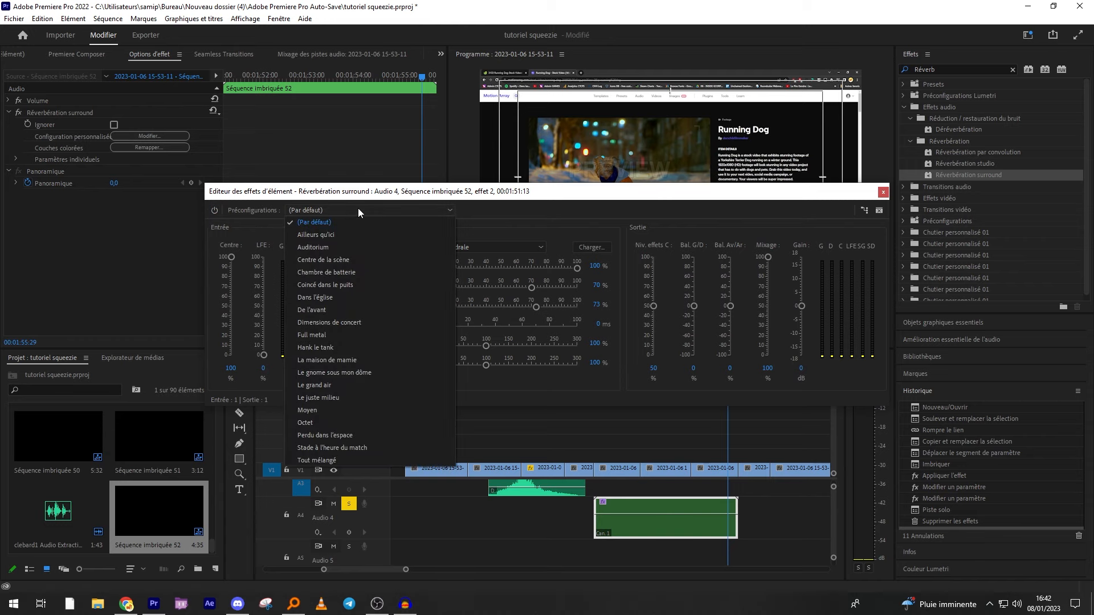
click(302, 341)
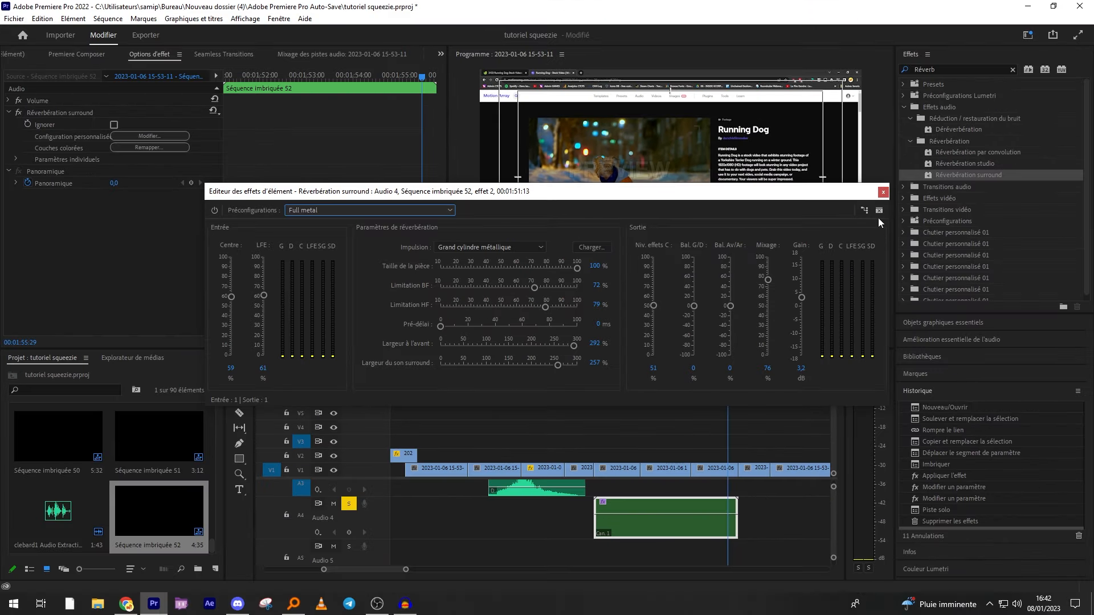
click(965, 164)
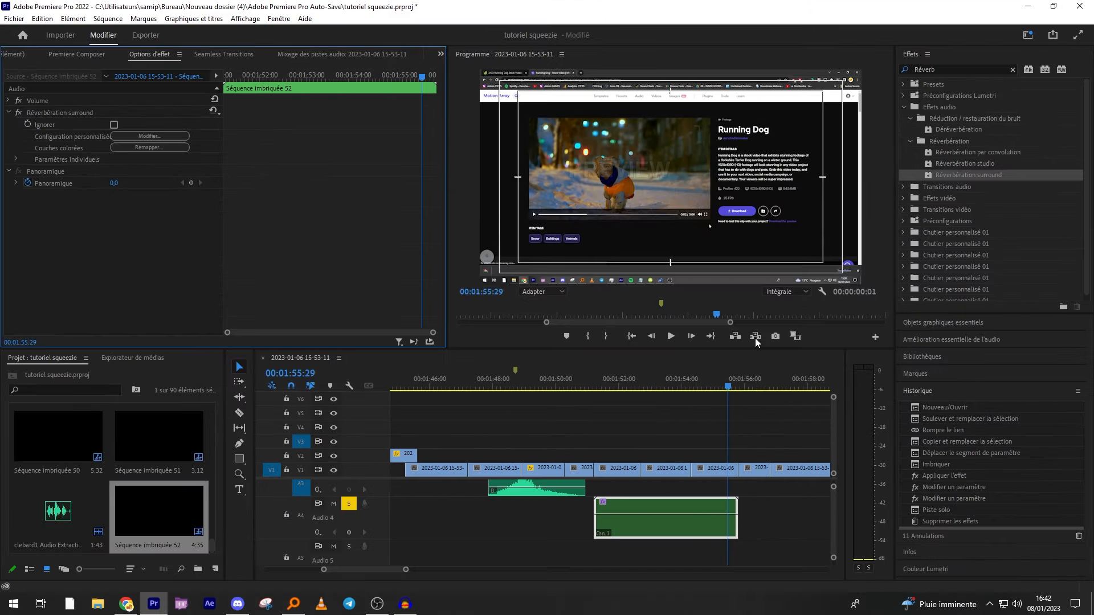
click(650, 413)
key(space)
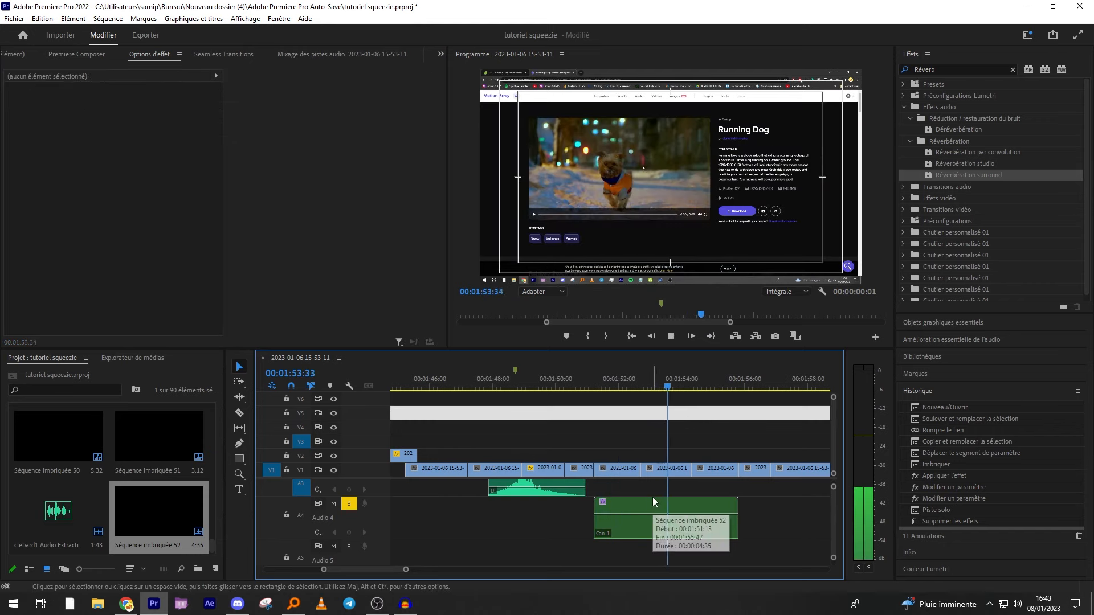
- Stop playback, remove the surround reverb from the nested clip and undo the clip's accidental shift
click(653, 502)
key(space)
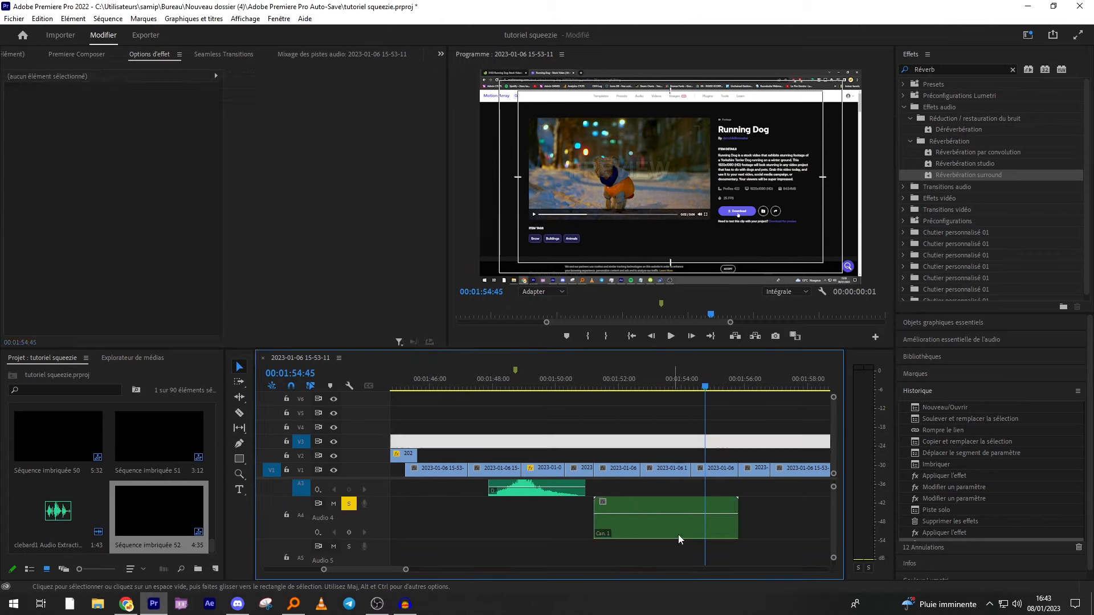
drag(677, 534, 681, 534)
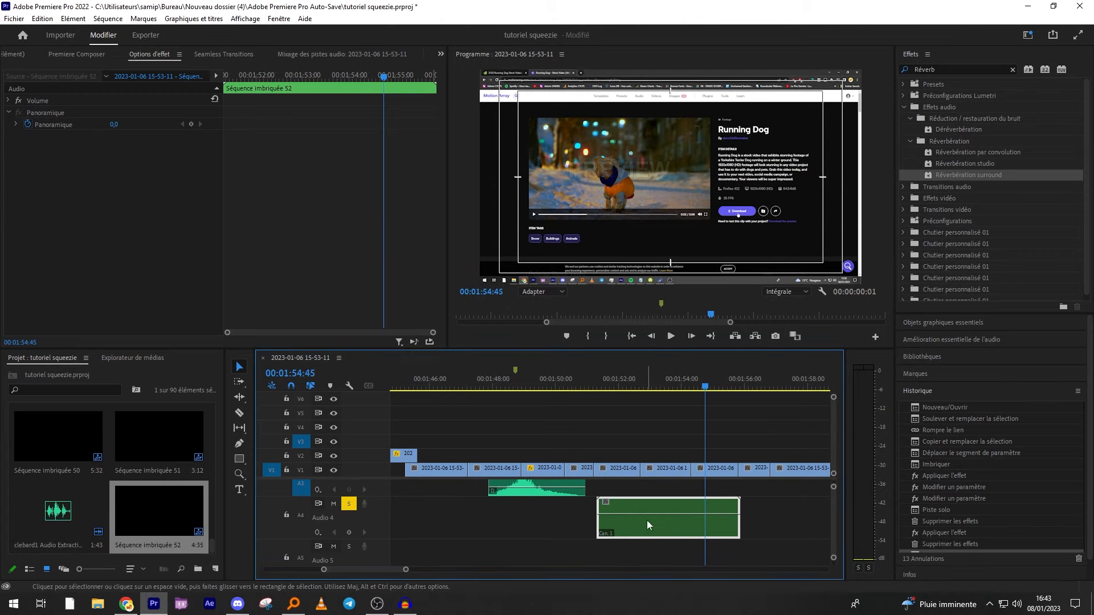
key(ctrl+z)
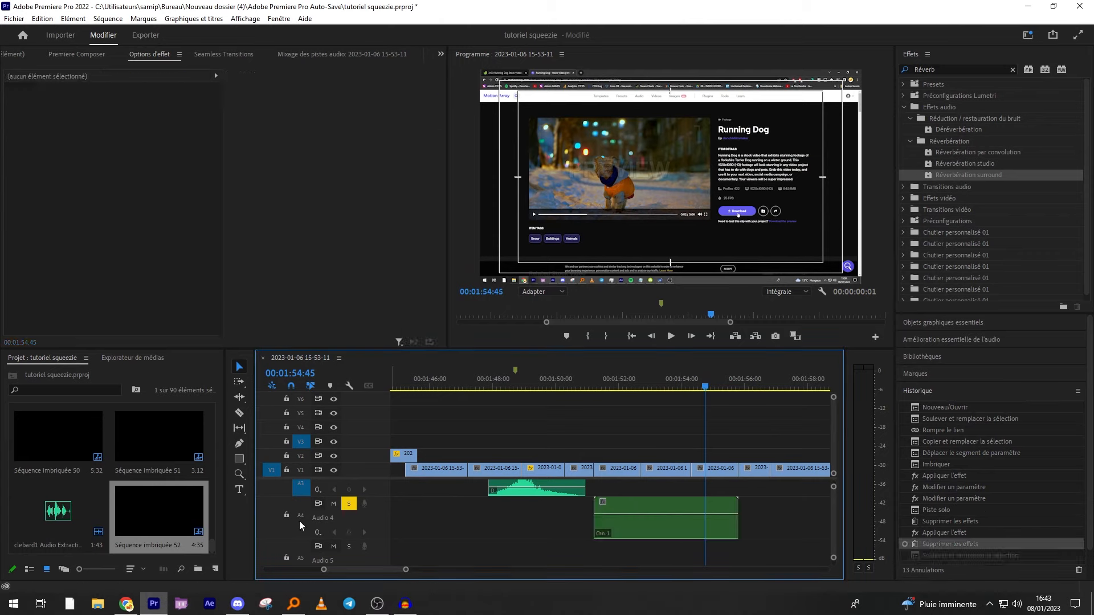
- Display the audio track mixer (Mixage des pistes audio) for the sequence, with the Audio 4 effect slots in view
click(442, 56)
click(499, 120)
click(278, 18)
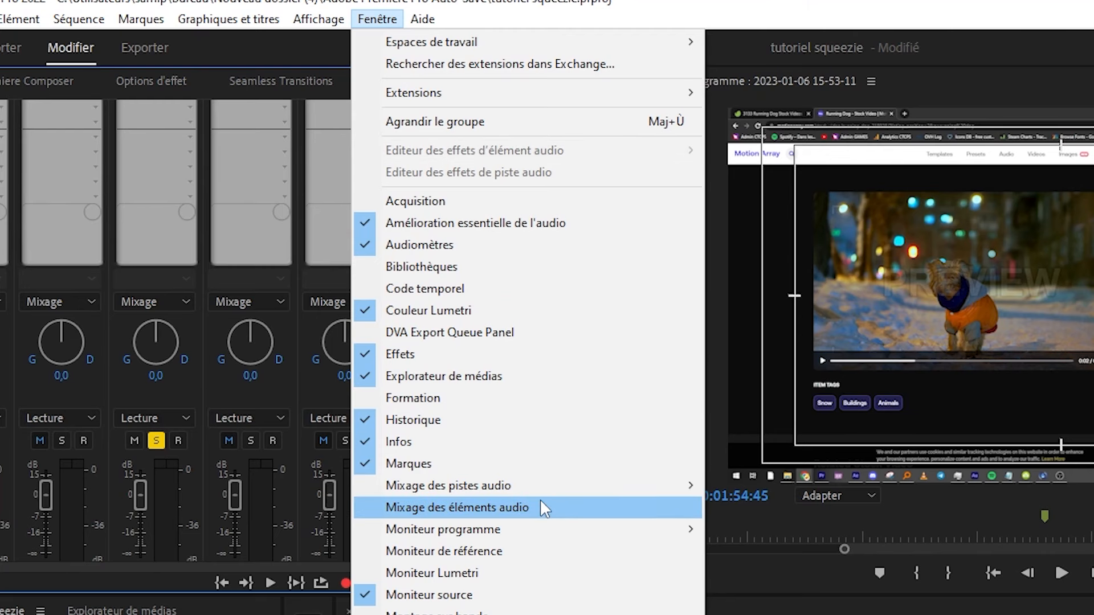
mouse_move(490, 495)
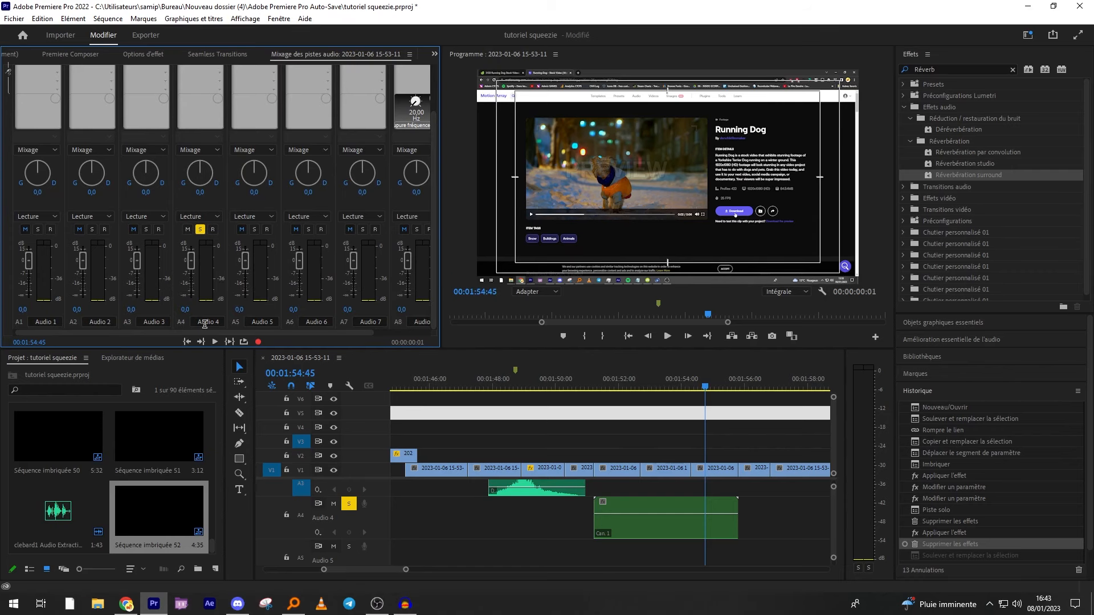
drag(433, 269, 358, 213)
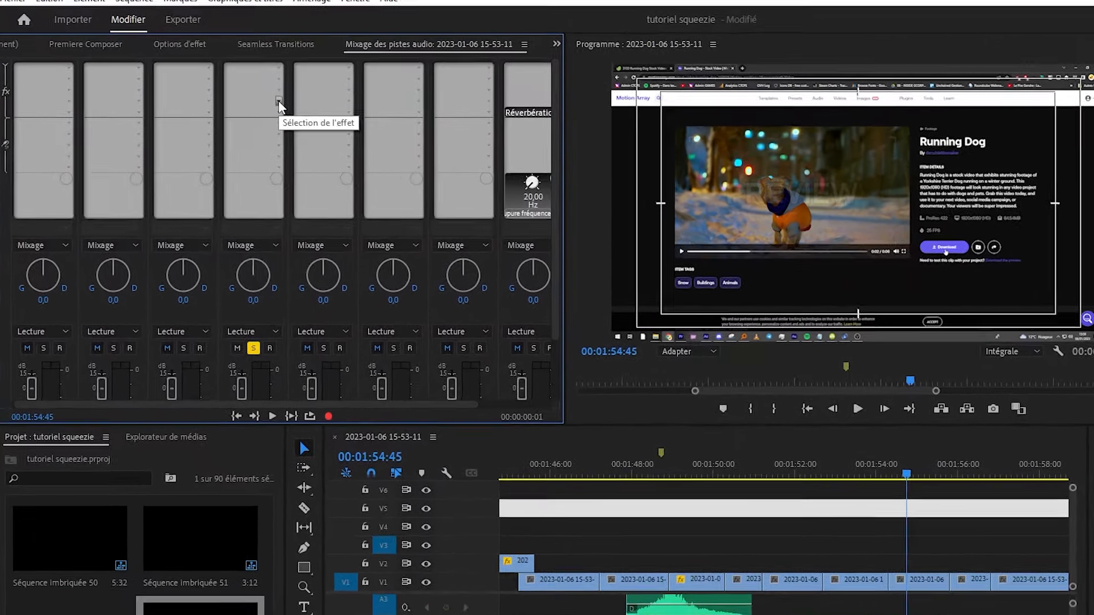
- Add the Réverbération studio effect to the Audio 4 track and place the playhead at the start of the nested clip
click(219, 100)
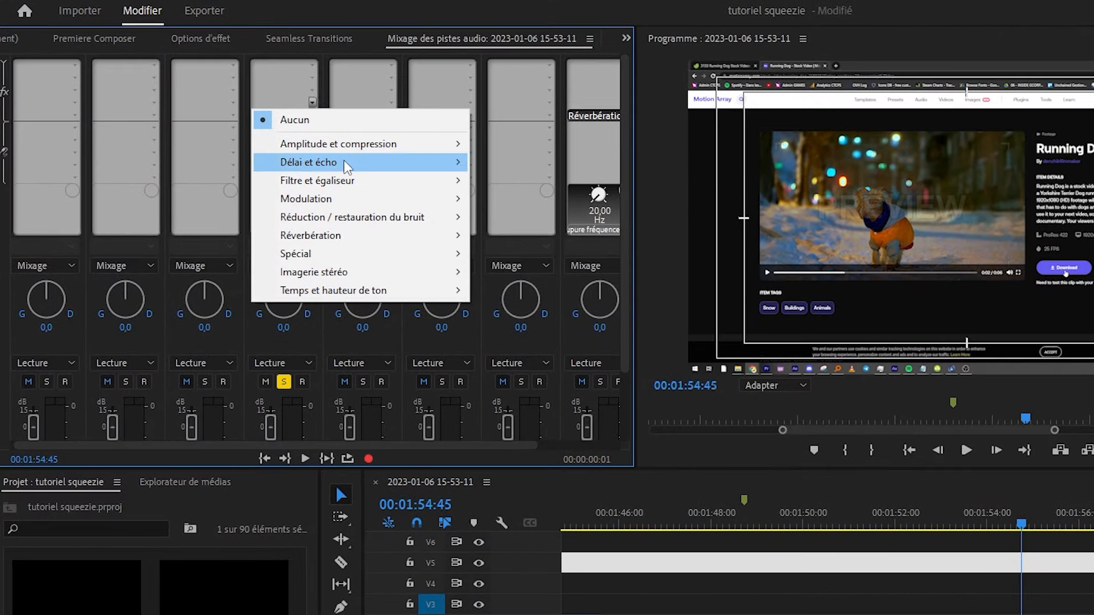
mouse_move(433, 235)
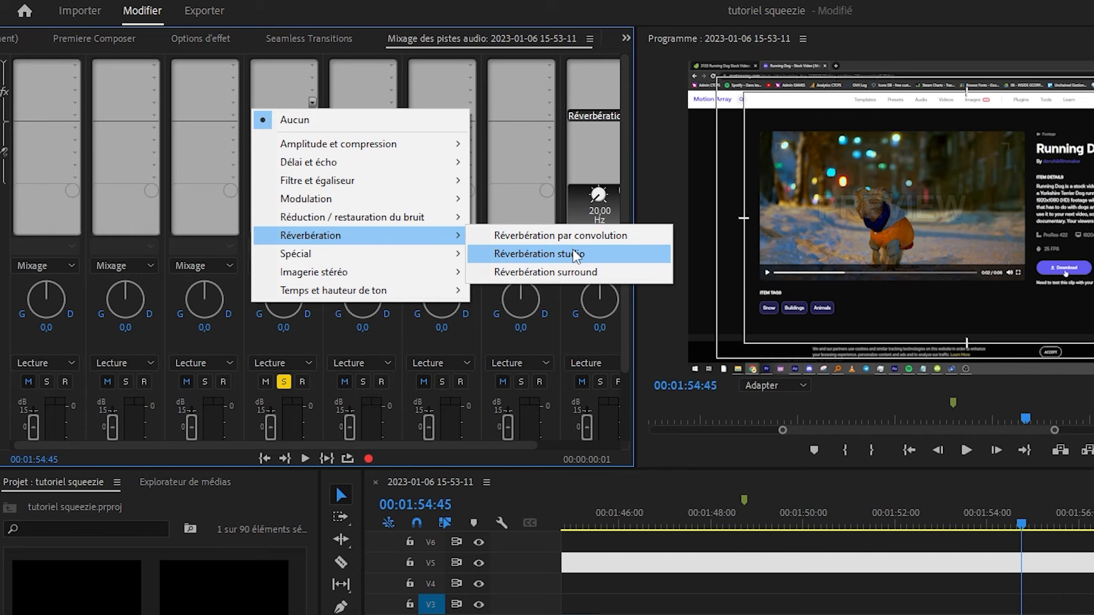
click(576, 254)
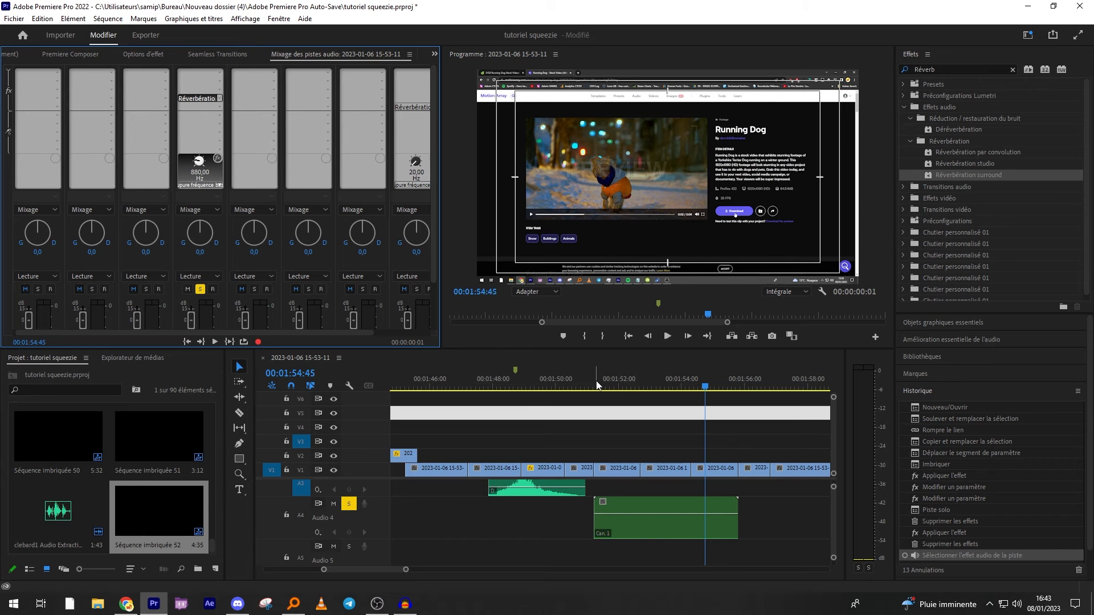
click(622, 393)
key(backslash)
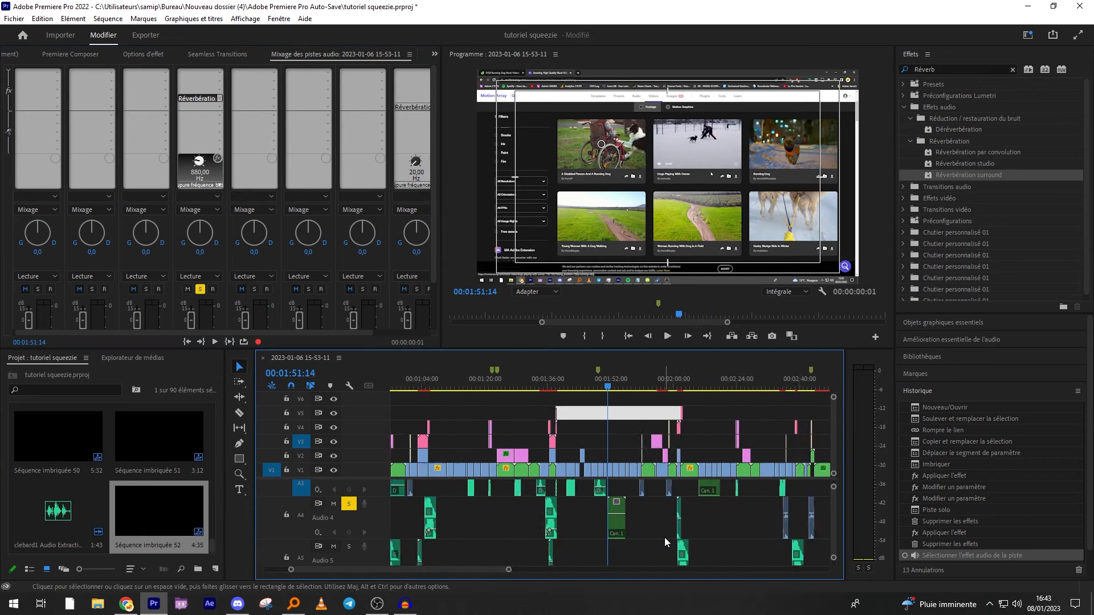
- Locate the voice clip on Audio 1 at about 00:02:16 and play it back from its start
key(backslash)
key(space)
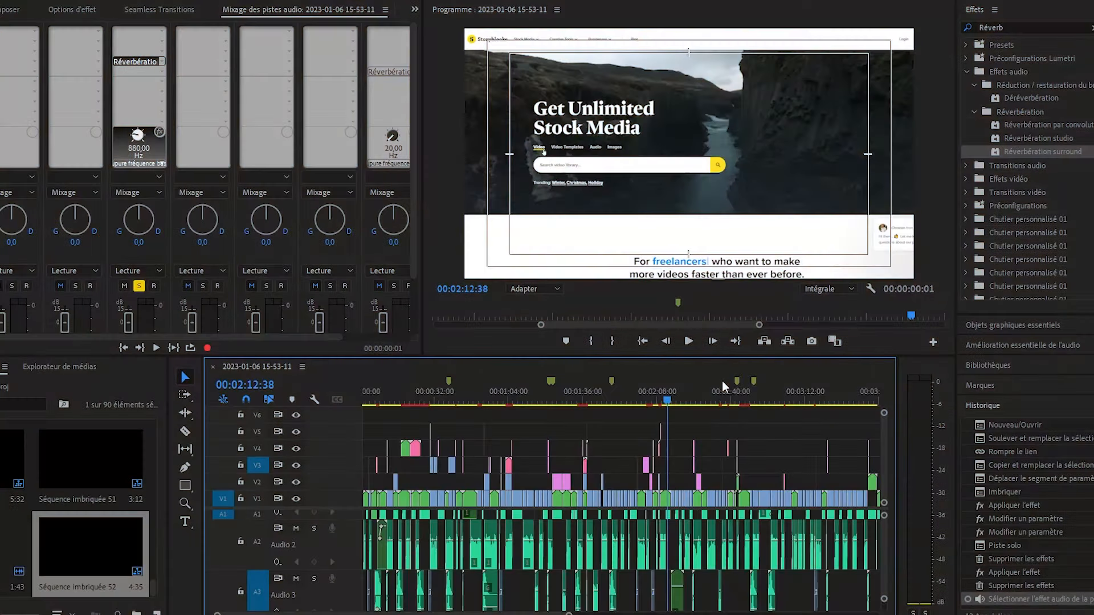
key(backslash)
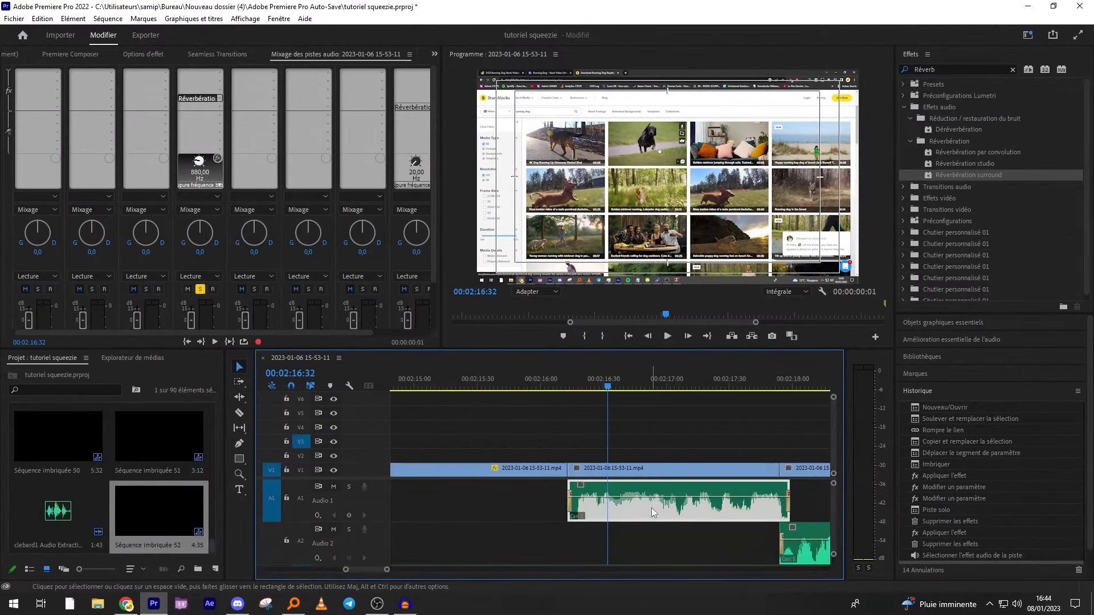
key(ctrl+z)
key(space)
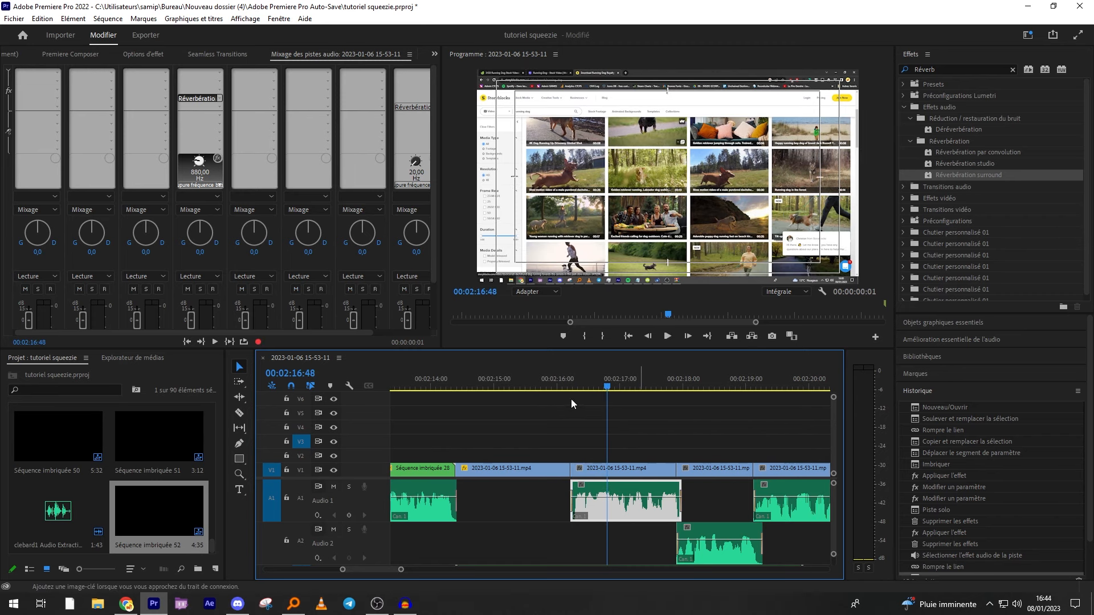
click(574, 376)
key(space)
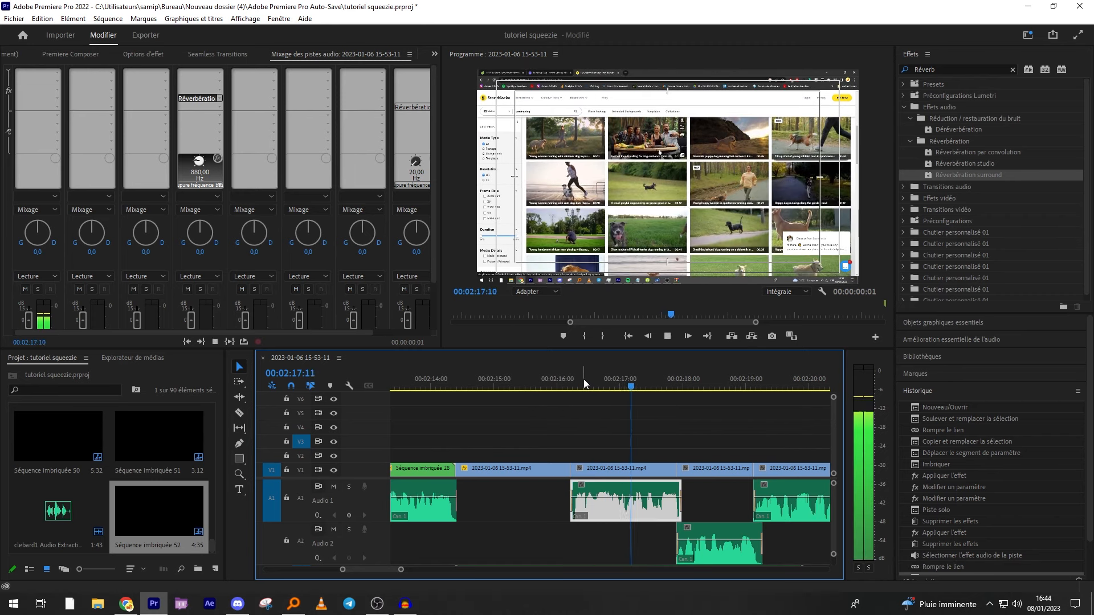
key(space)
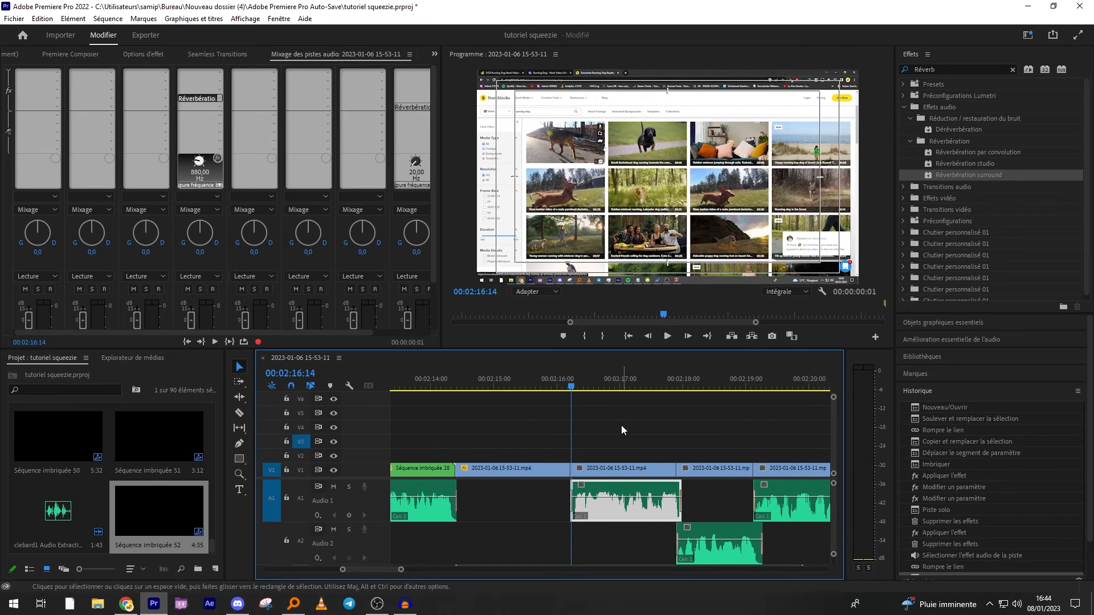
- Open the Audio 1 voice clip in Adobe Audition for editing and select its whole waveform
right_click(615, 510)
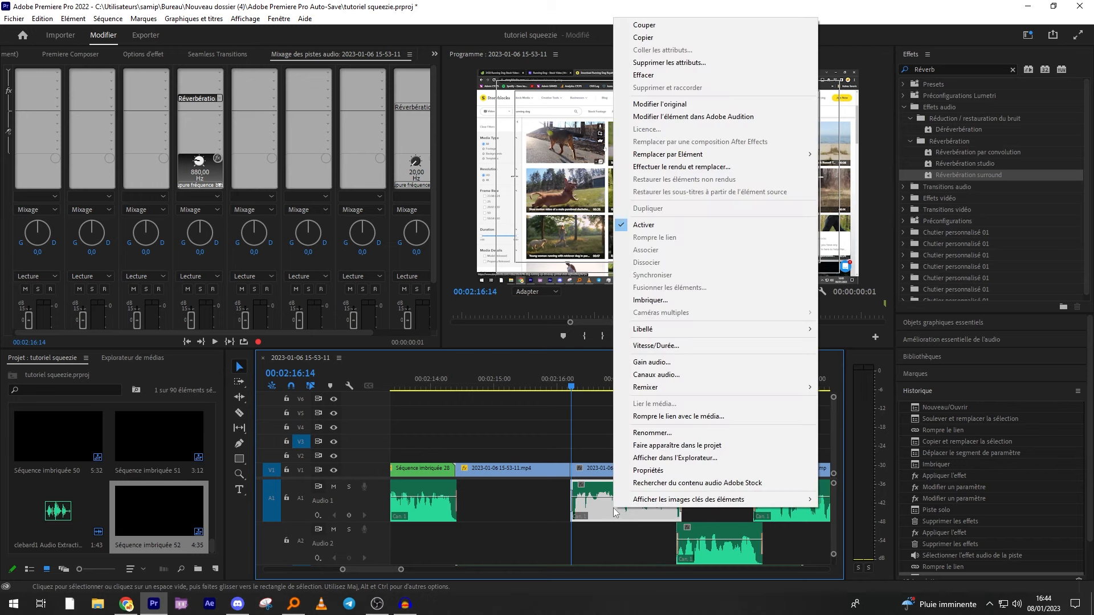
click(746, 117)
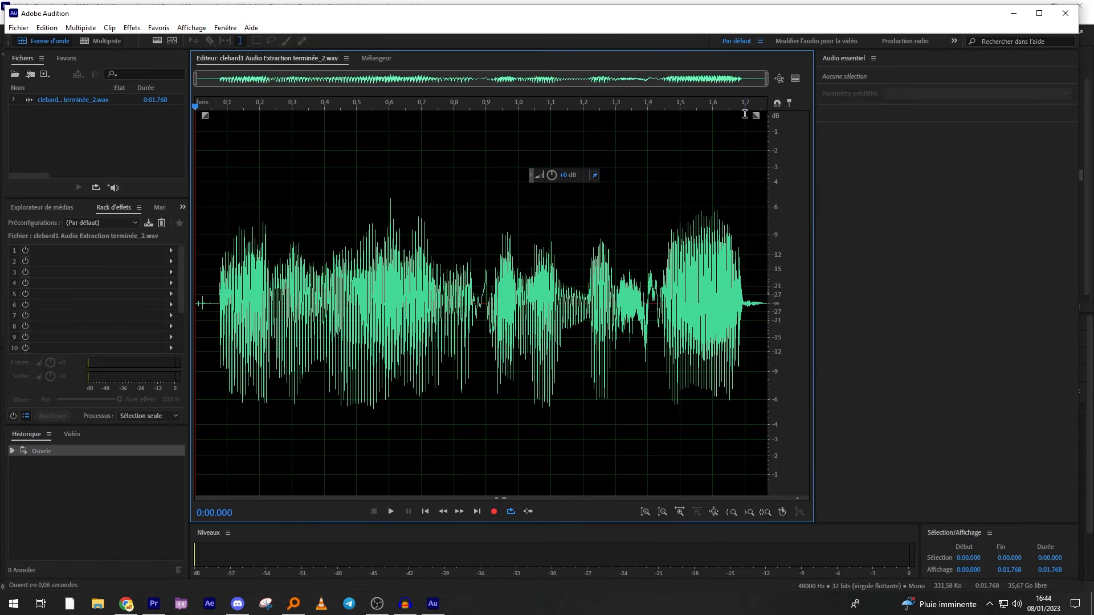
key(ctrl+a)
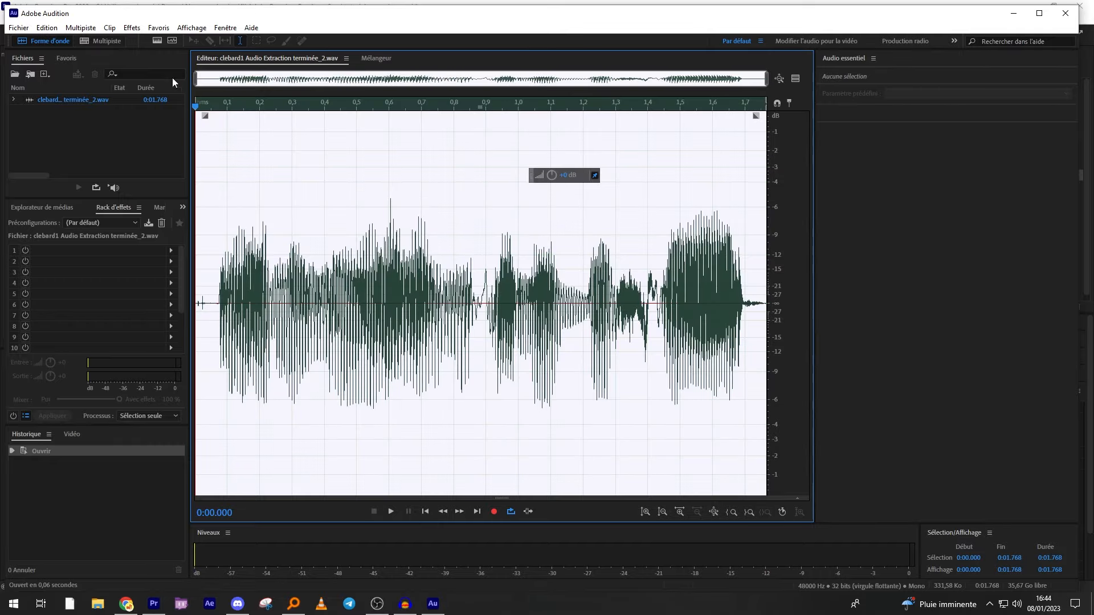
- Open the Transpositeur effect for the selection, set Demi-tons to 0 and preview the voice at that pitch
click(131, 27)
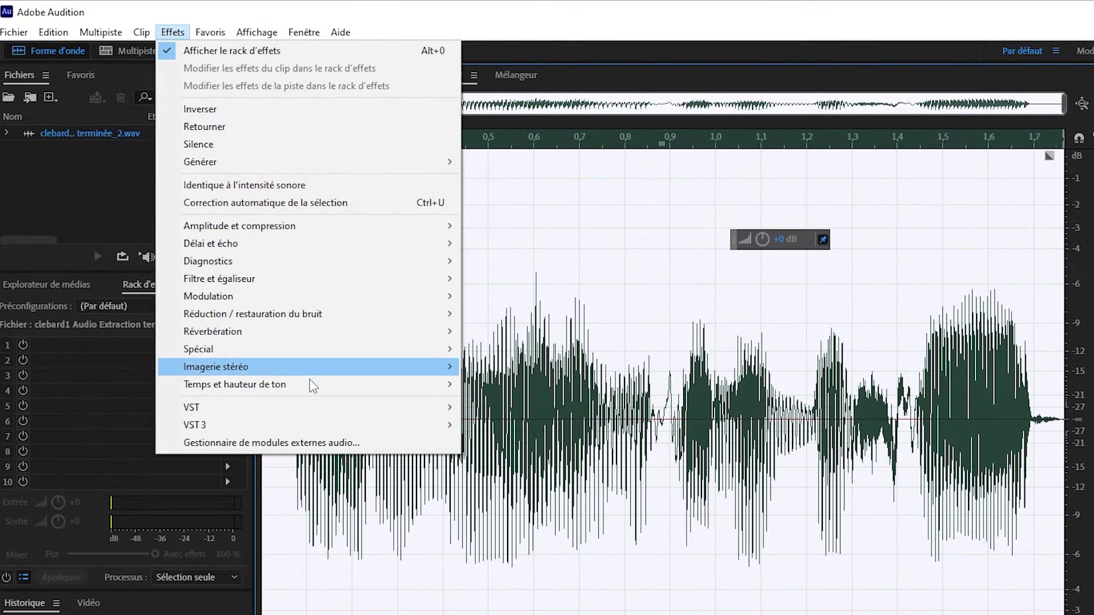
mouse_move(230, 281)
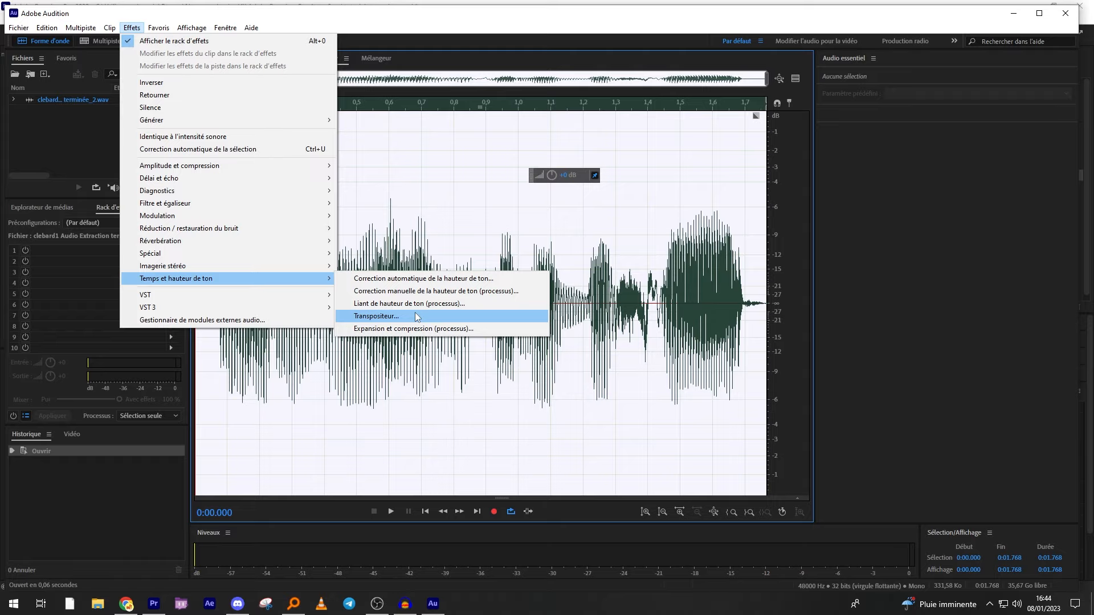
click(567, 436)
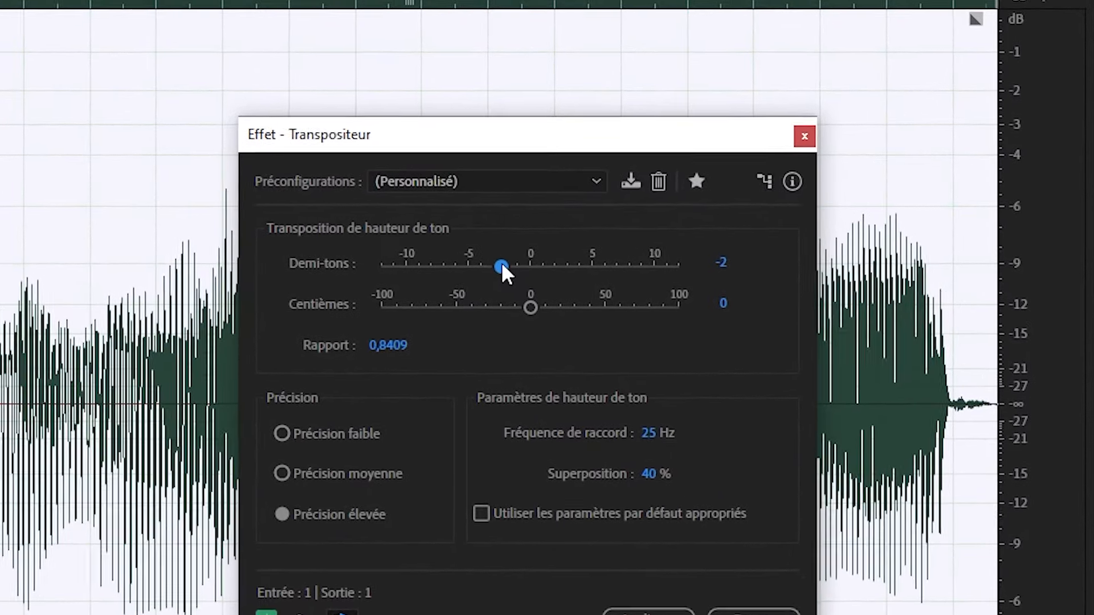
drag(521, 237, 509, 237)
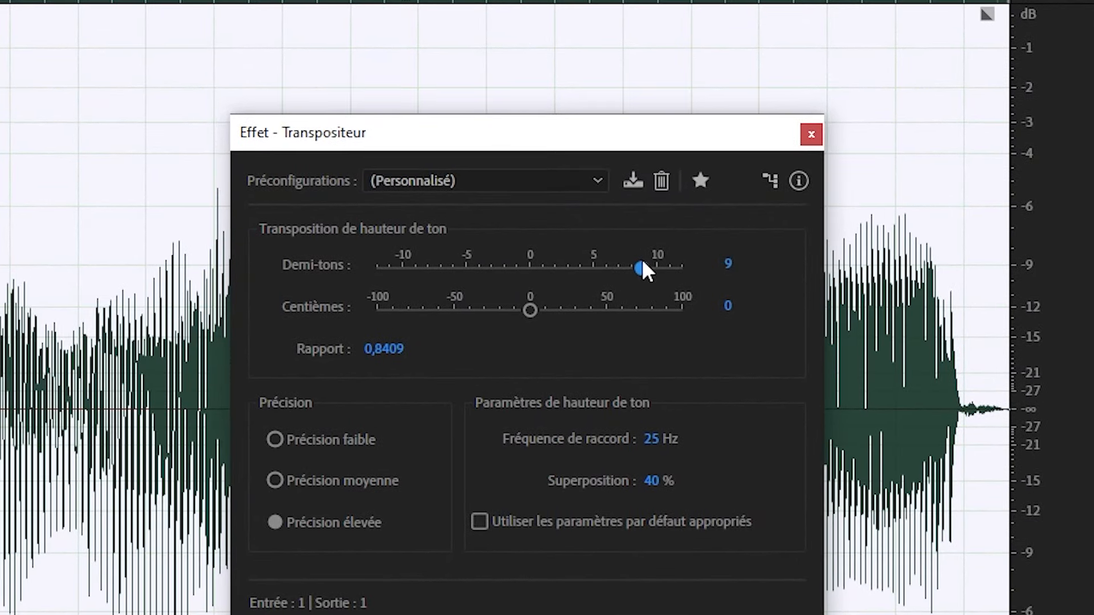
drag(564, 283, 535, 283)
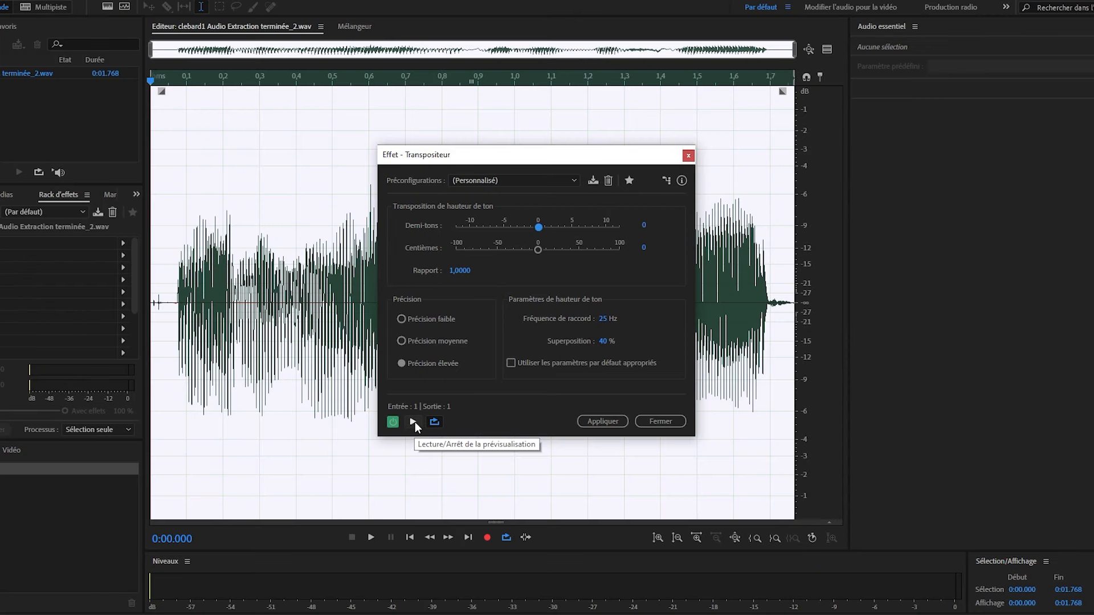
click(414, 422)
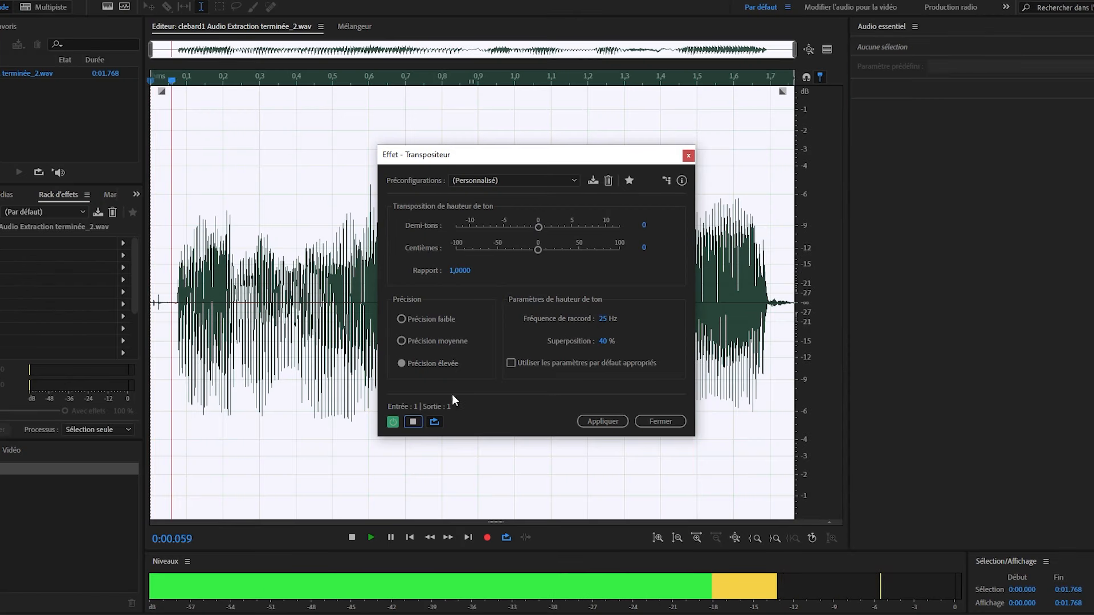
click(414, 422)
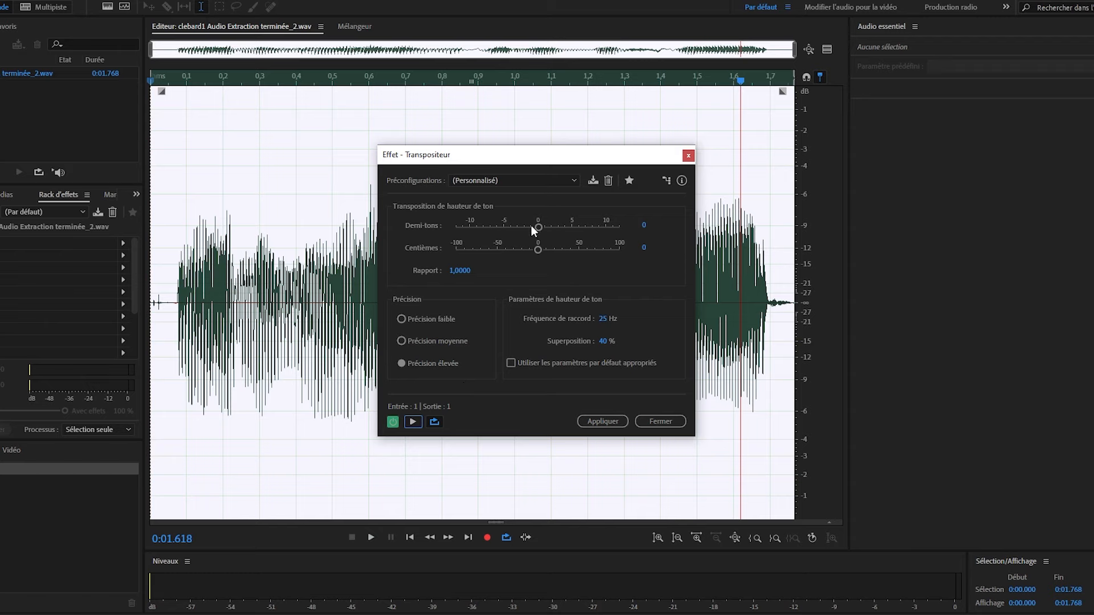
- Preview the voice with lowered pitch, trying Demi-tons at -5 and then -8
click(413, 422)
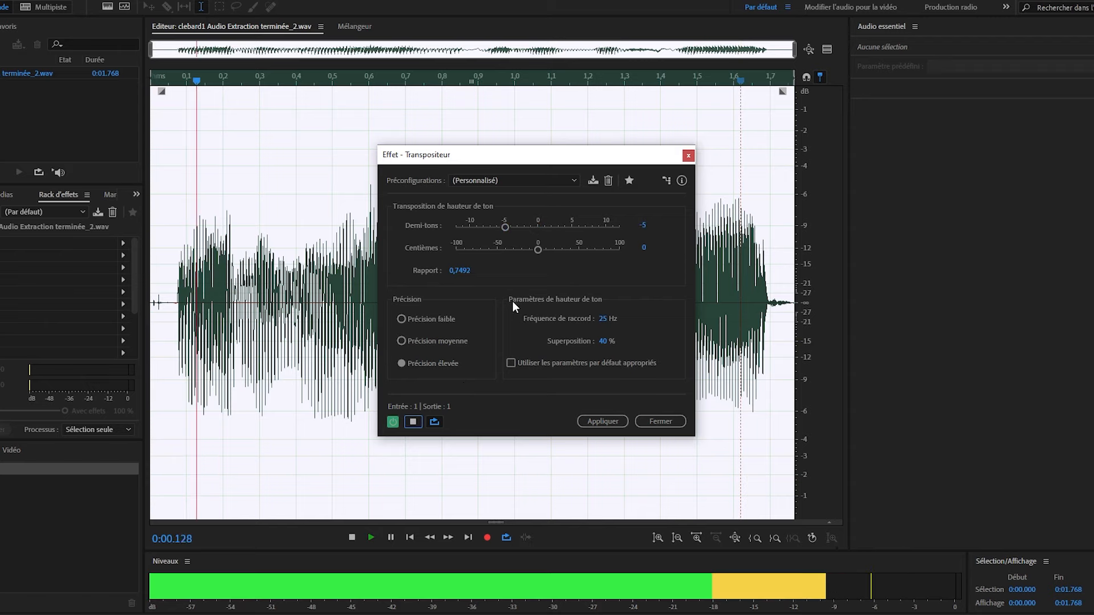
drag(505, 227, 483, 234)
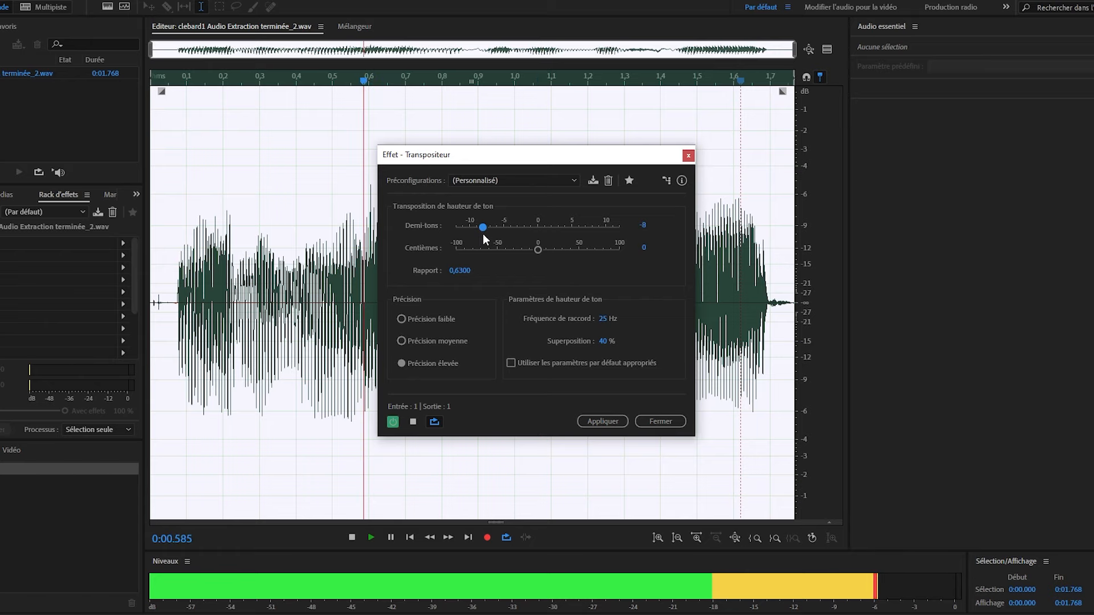
key(space)
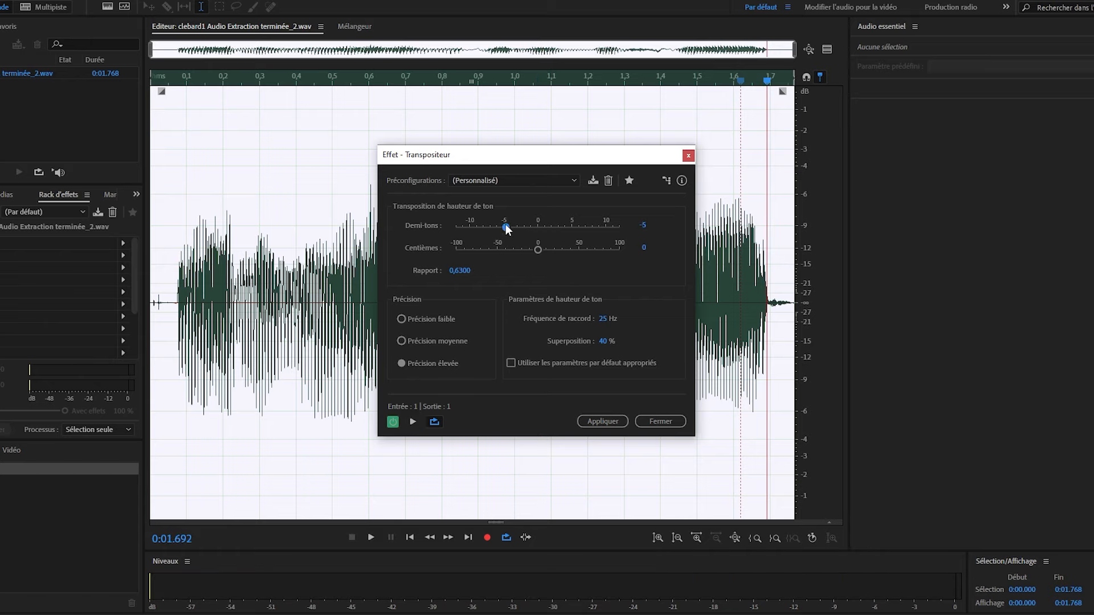
- Preview the voice with raised pitch, trying Demi-tons at 5
click(413, 421)
drag(578, 233, 574, 234)
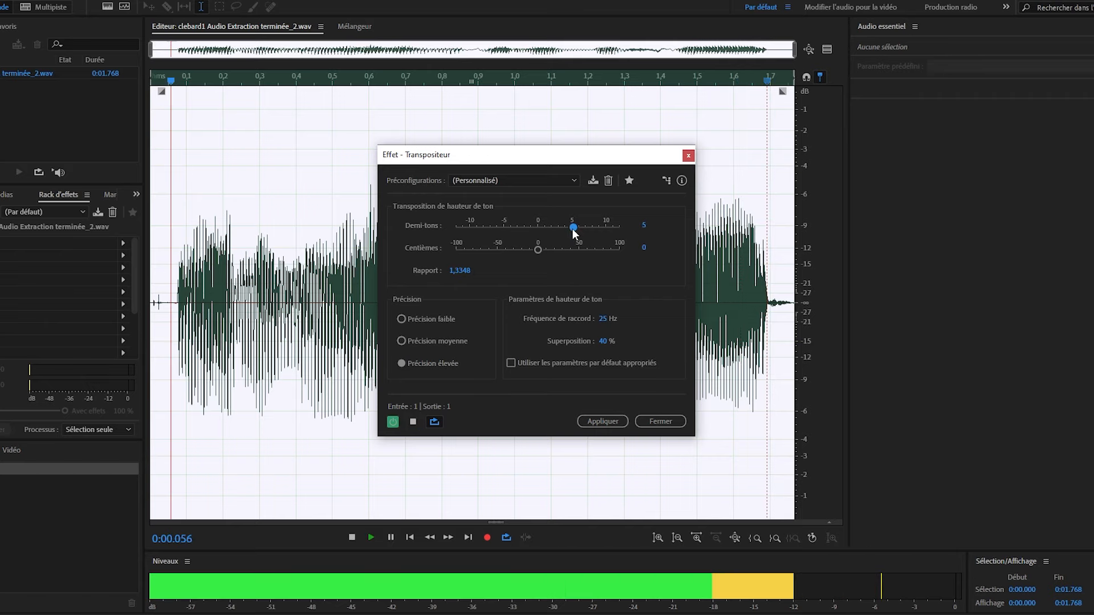
click(413, 421)
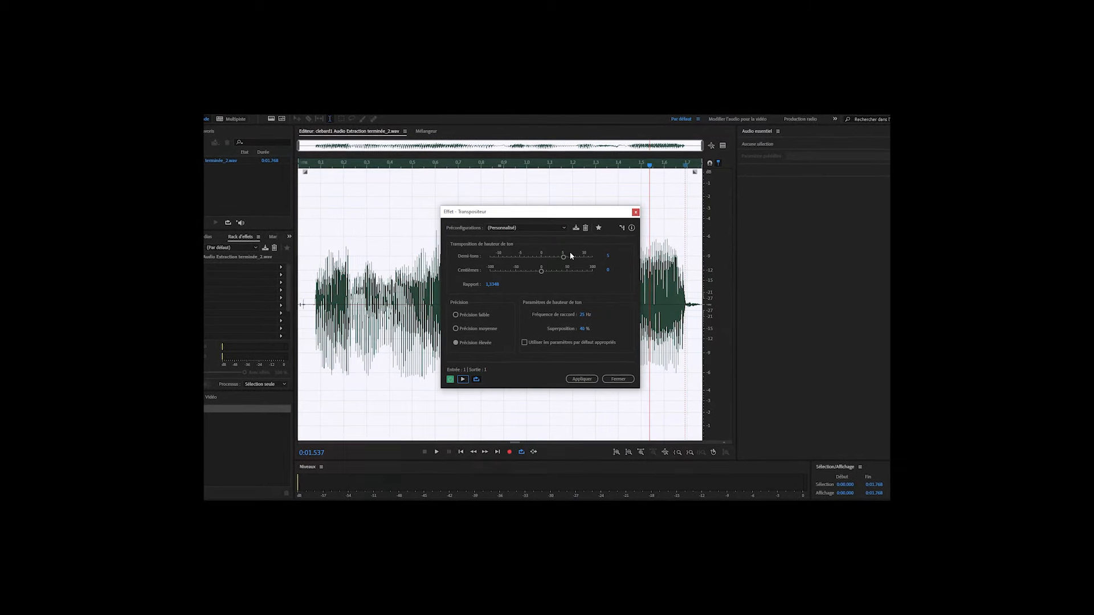
- Set Demi-tons to -5 and apply the transposition to the voice
drag(563, 256, 519, 257)
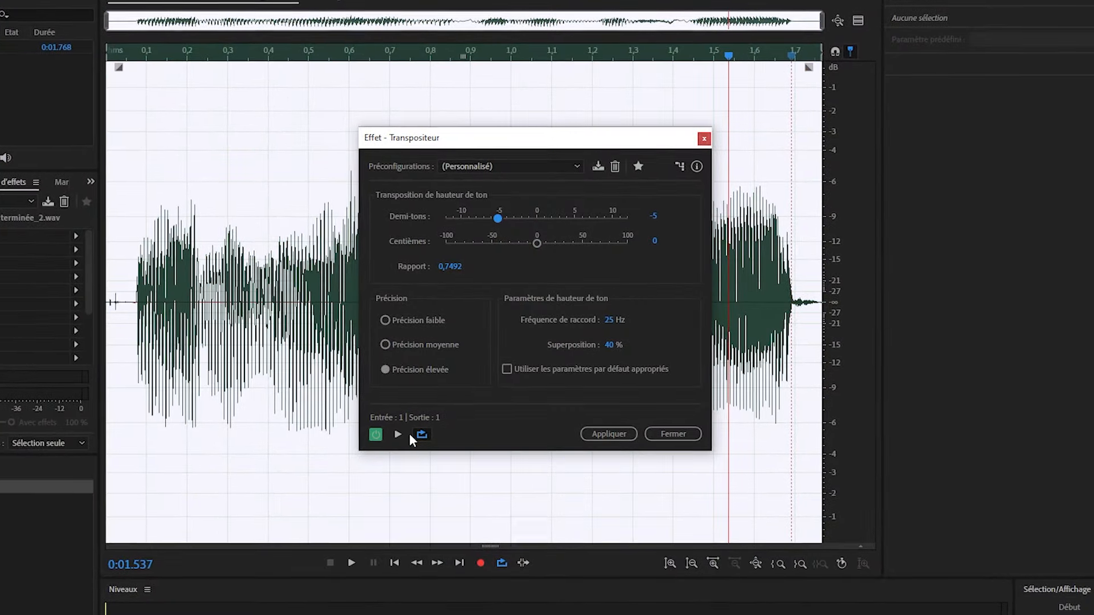
click(608, 434)
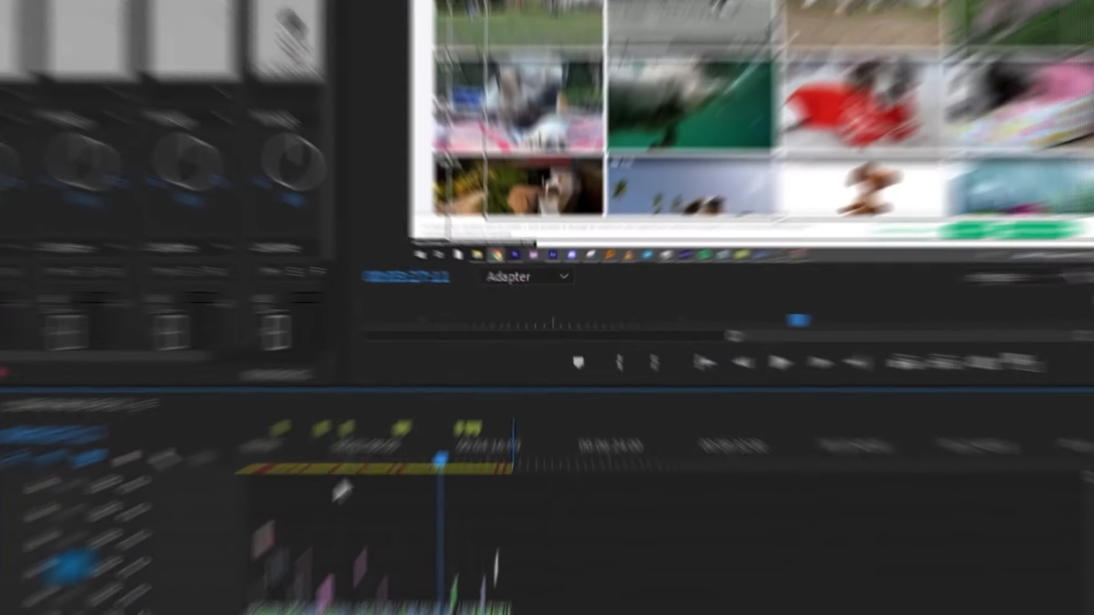
- In Premiere Pro, solo the Audio 7 track and cut out a section of its music from about 00:01:09 to 00:01:14
key(=)
key(=)
scroll(612, 529, up, 2)
key(space)
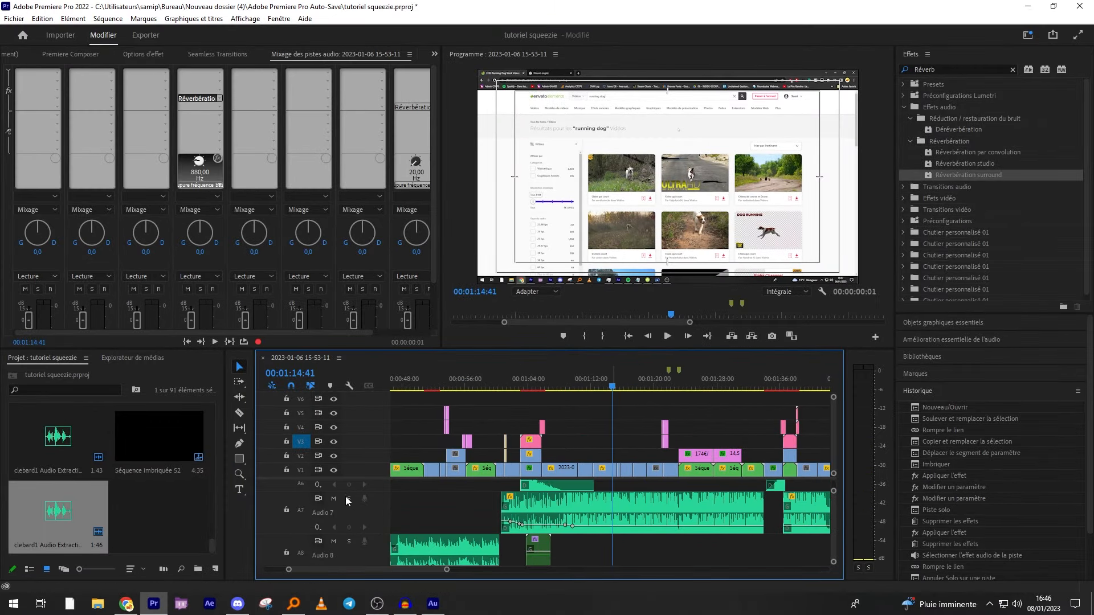
drag(577, 387, 566, 386)
key(equal)
key(equal)
key(equal)
key(c)
click(620, 503)
key(minus)
key(v)
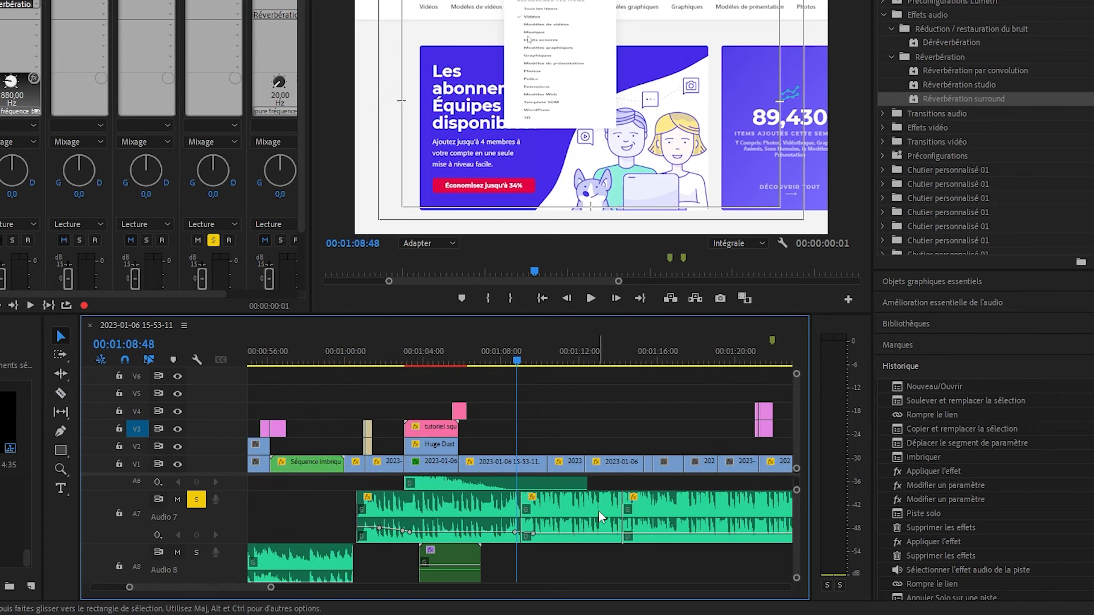
- Select the cut music section on Audio 7 and play it back
click(598, 510)
key(space)
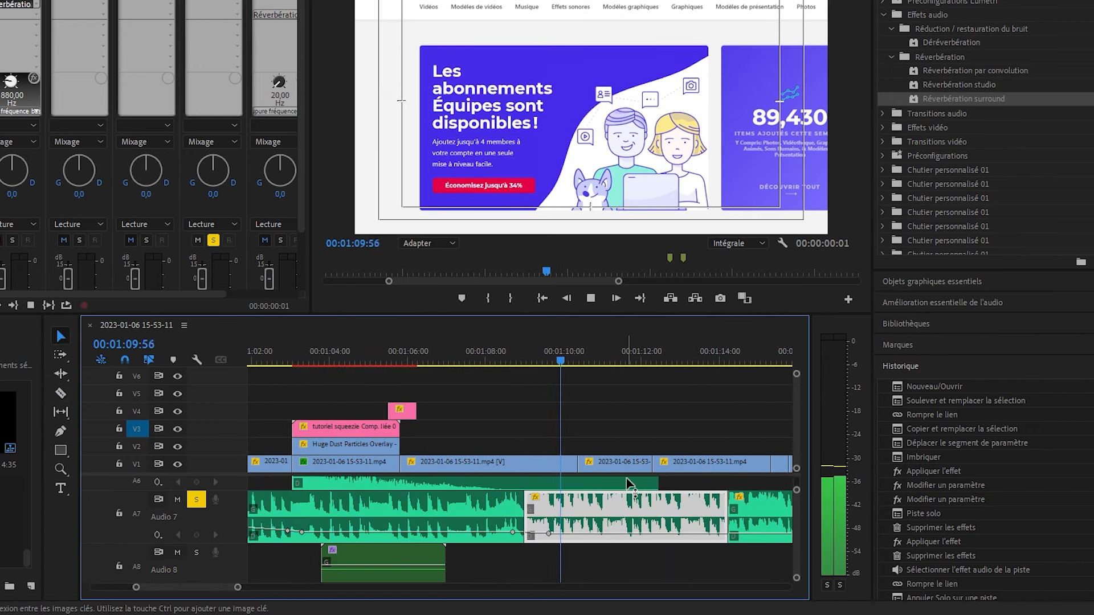
key(space)
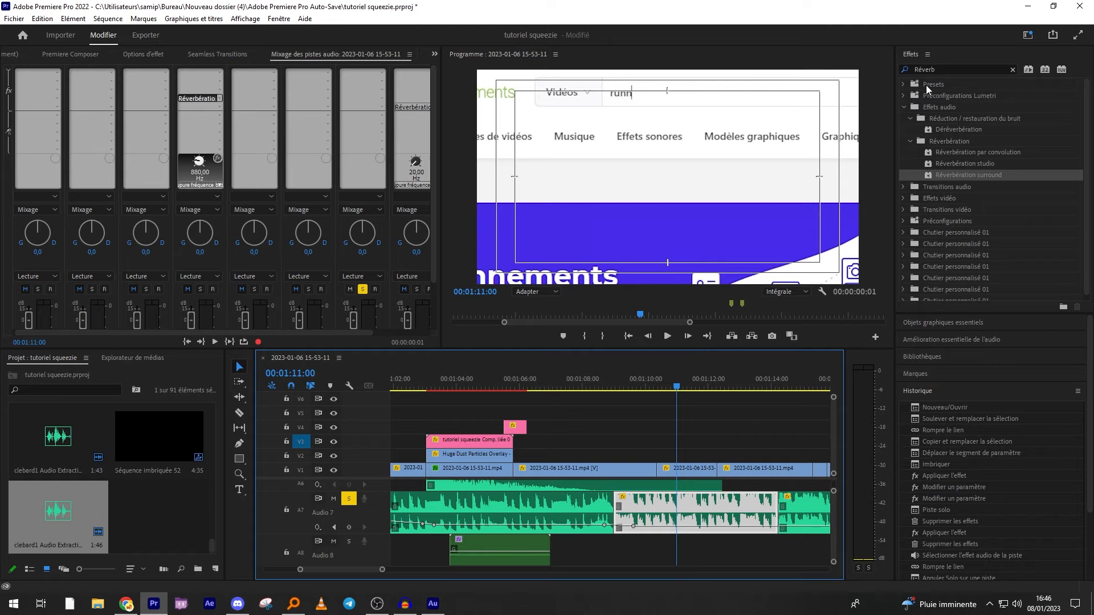
- Find the Largeur de bande audio effect, apply it to the cut music section and display the section's effect settings
click(927, 70)
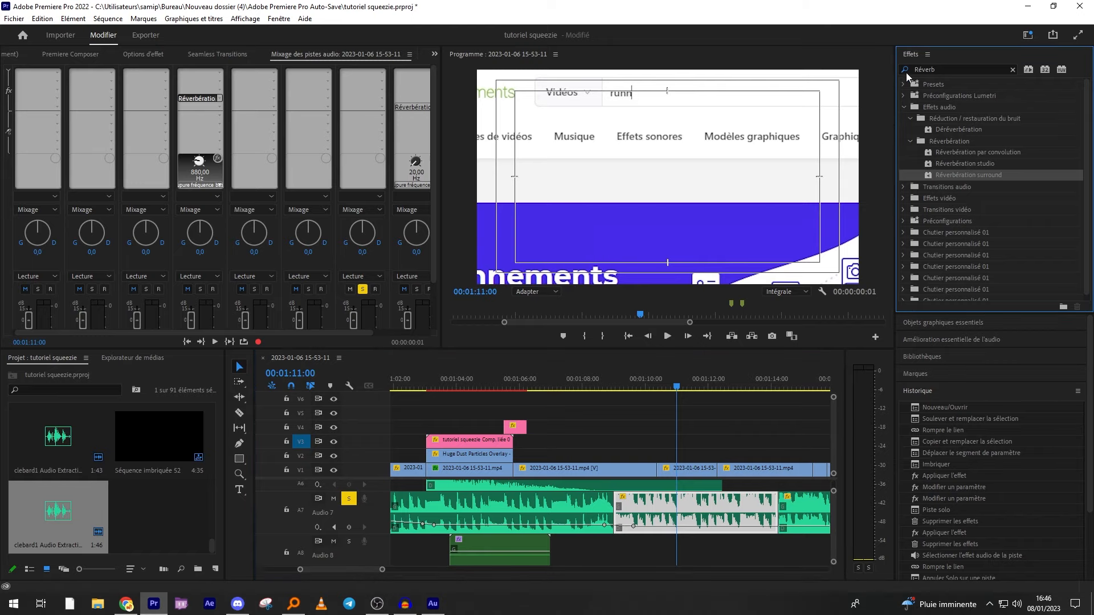
text(largeur de)
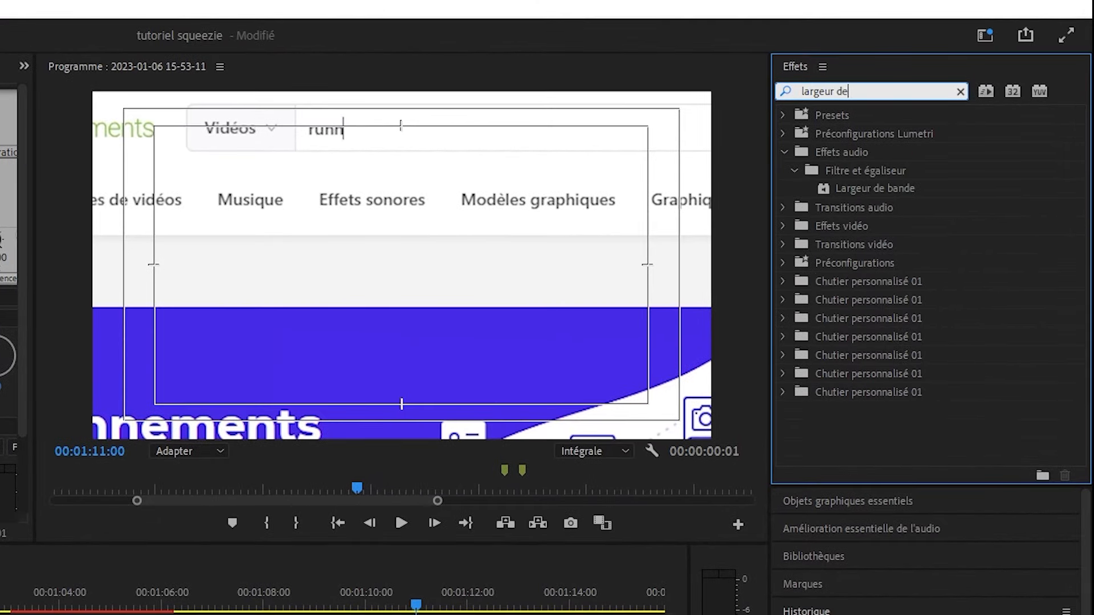
text(b)
drag(874, 188, 722, 454)
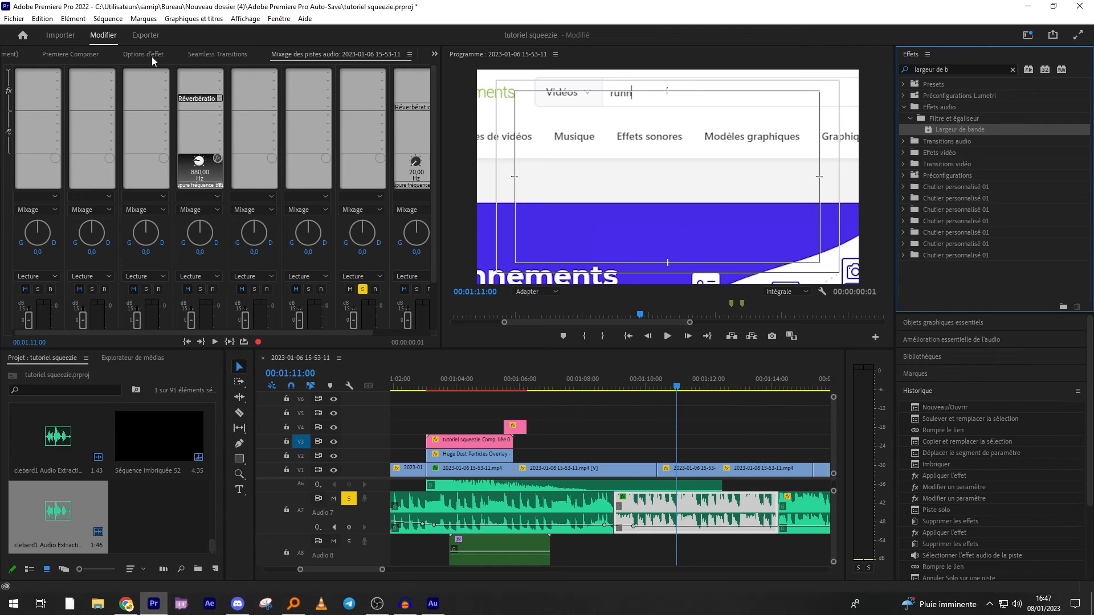
click(152, 57)
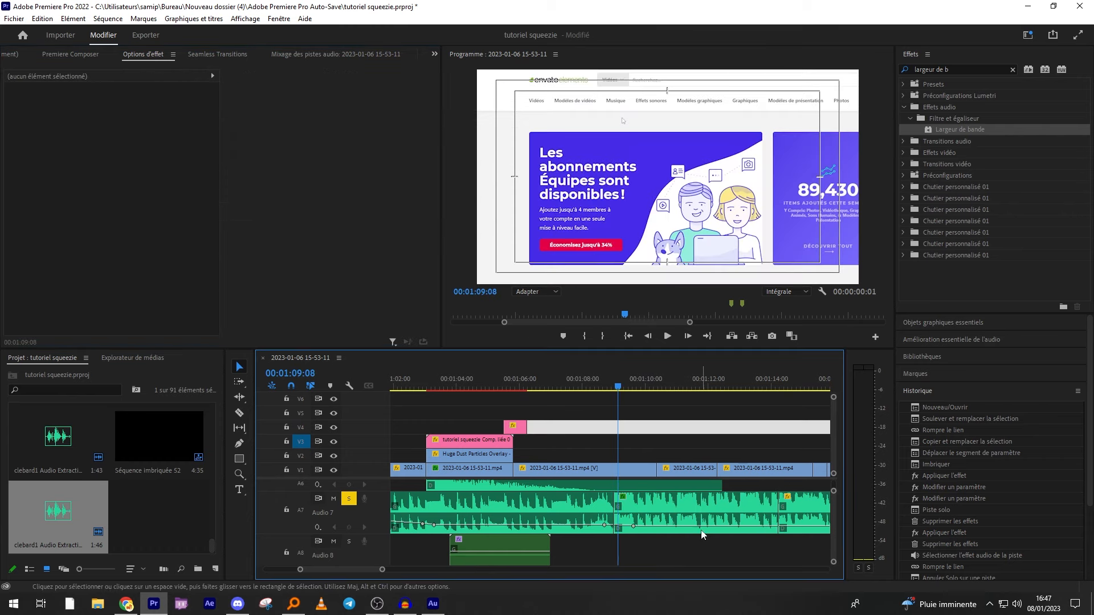
click(696, 516)
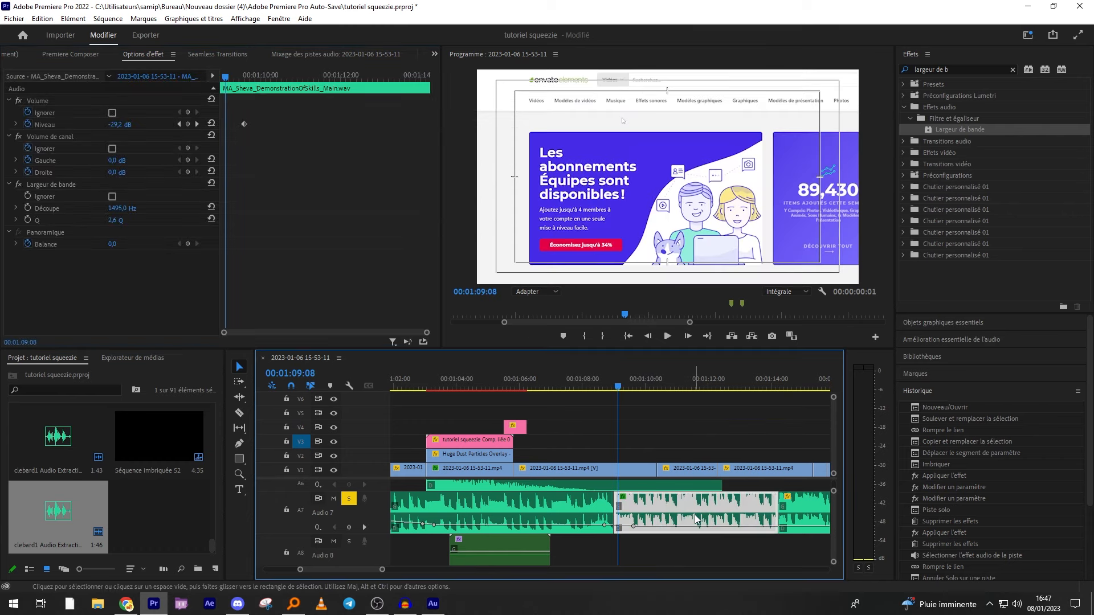
- Delete the volume keyframe on the cut Audio 7 music section, raise its level to -2,2 dB and play it back
key(space)
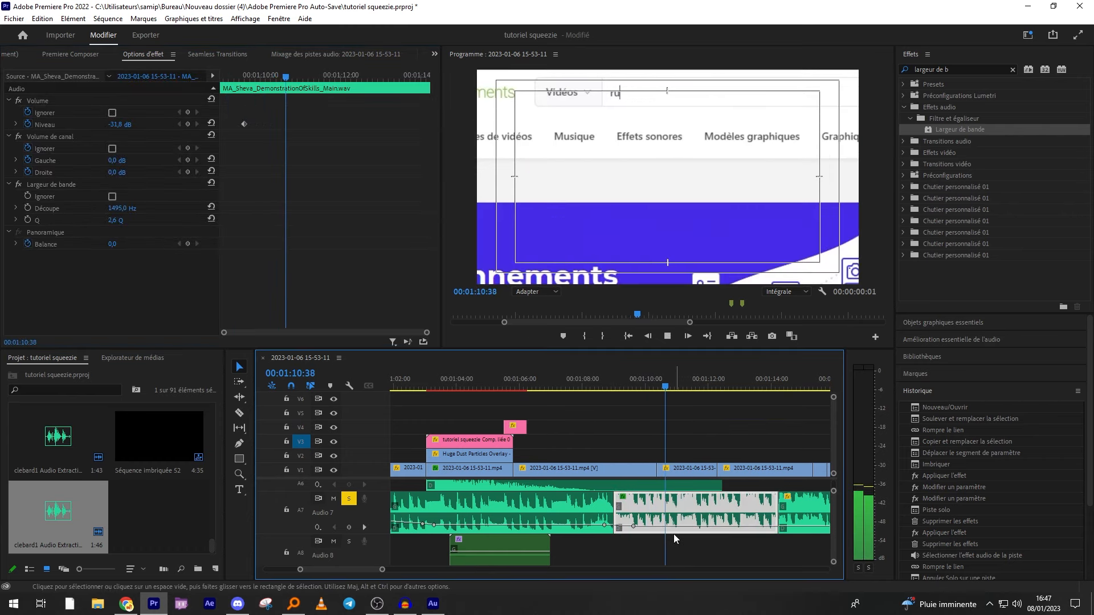
right_click(637, 524)
right_click(634, 525)
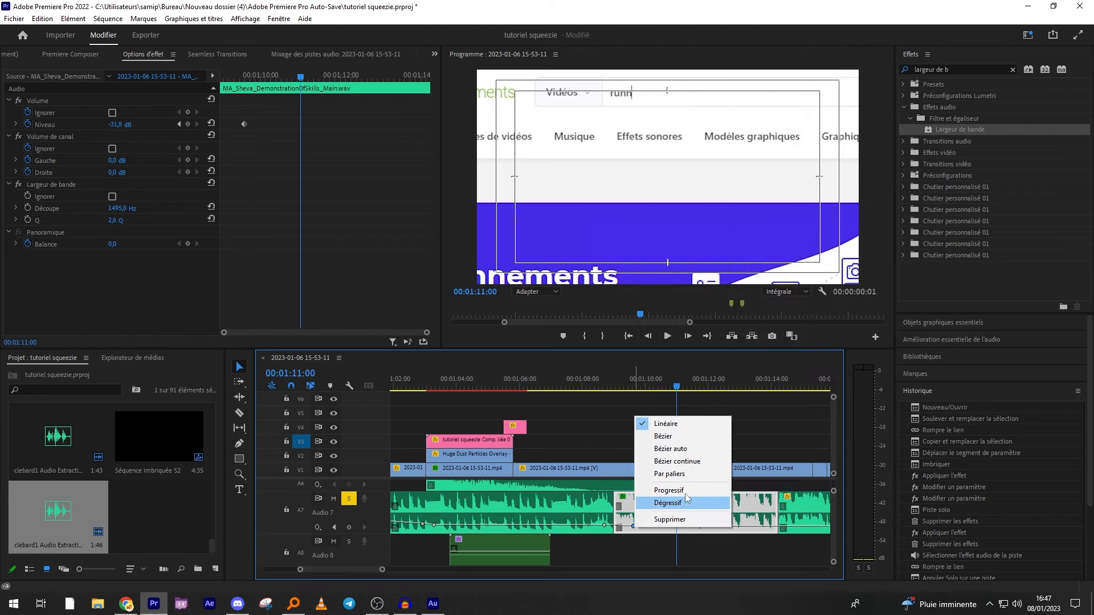
click(698, 519)
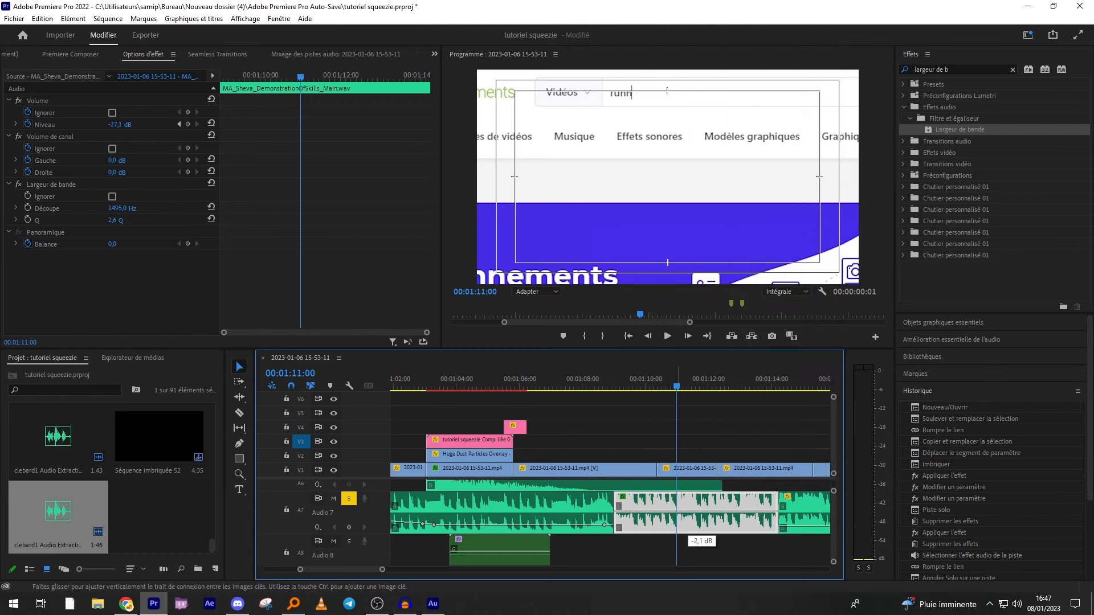
click(607, 379)
key(space)
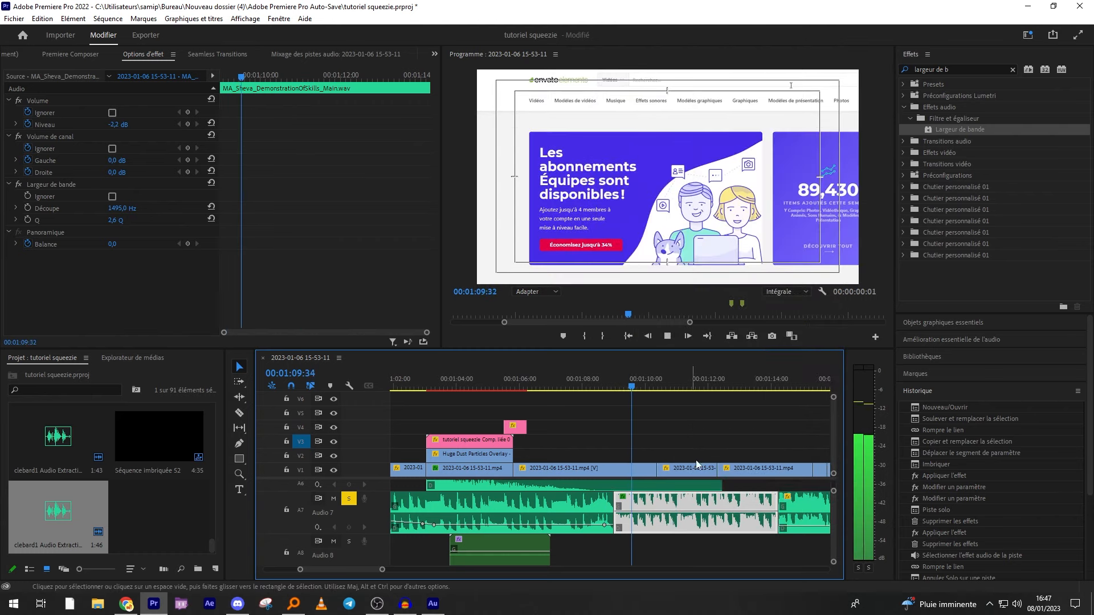
key(space)
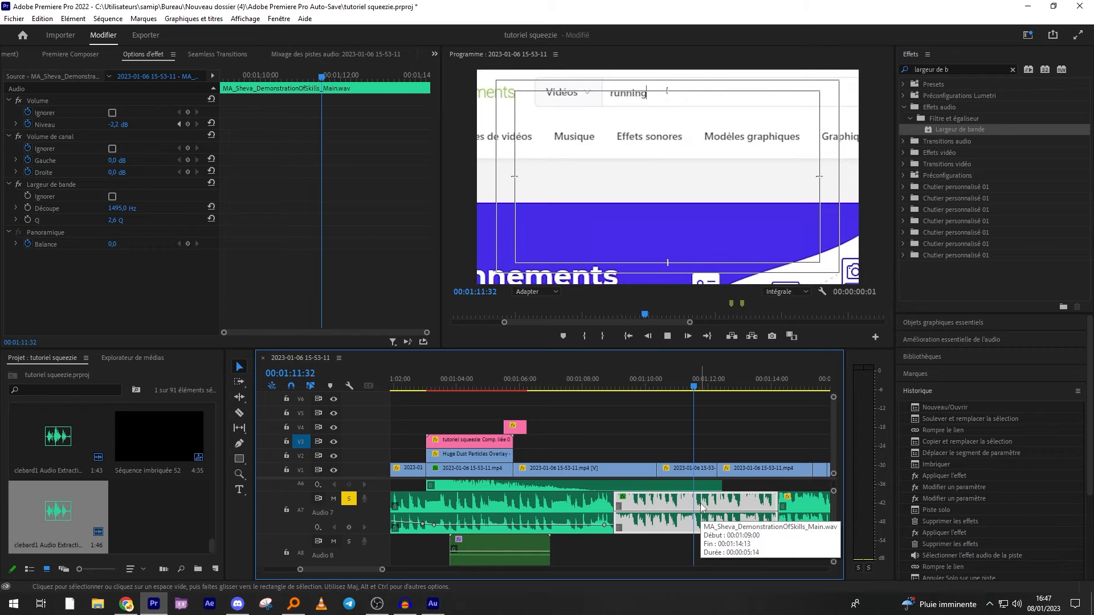
- Set Découpe of the Largeur de bande effect to 60 Hz and play back the music section
click(126, 207)
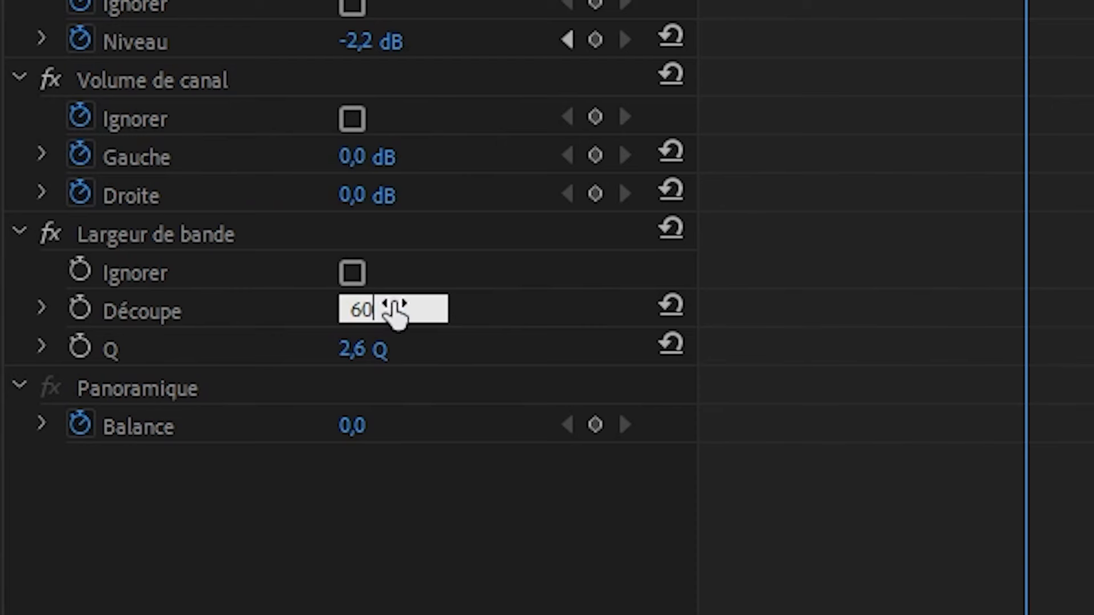
text(60)
key(Return)
click(669, 429)
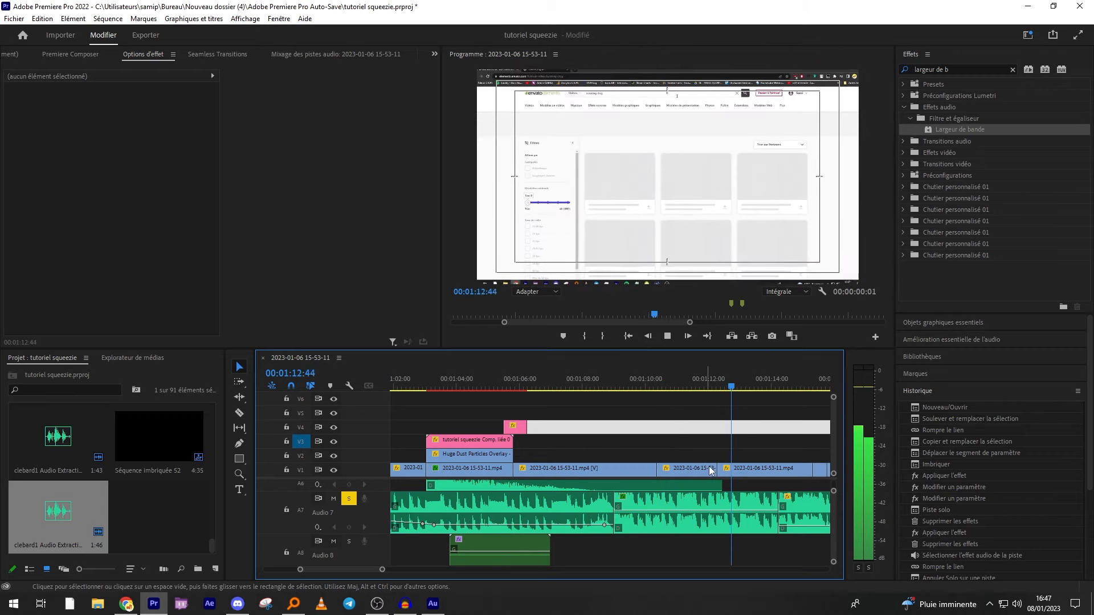
key(space)
- Select the cut music section on Audio 7 and set its Largeur de bande Découpe to 3600 Hz
click(717, 498)
click(124, 208)
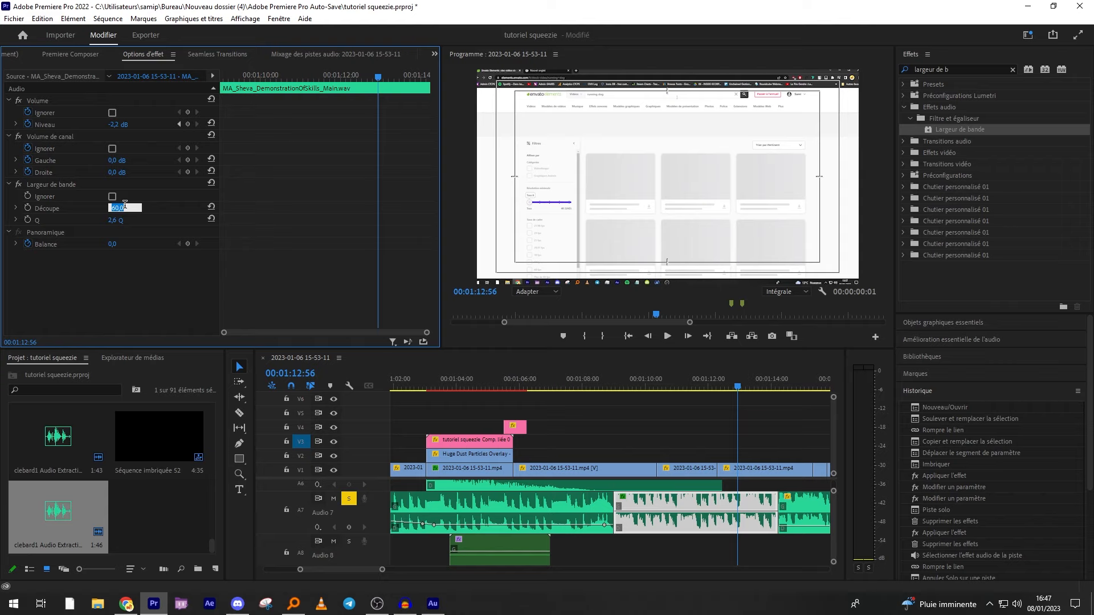
text(36)
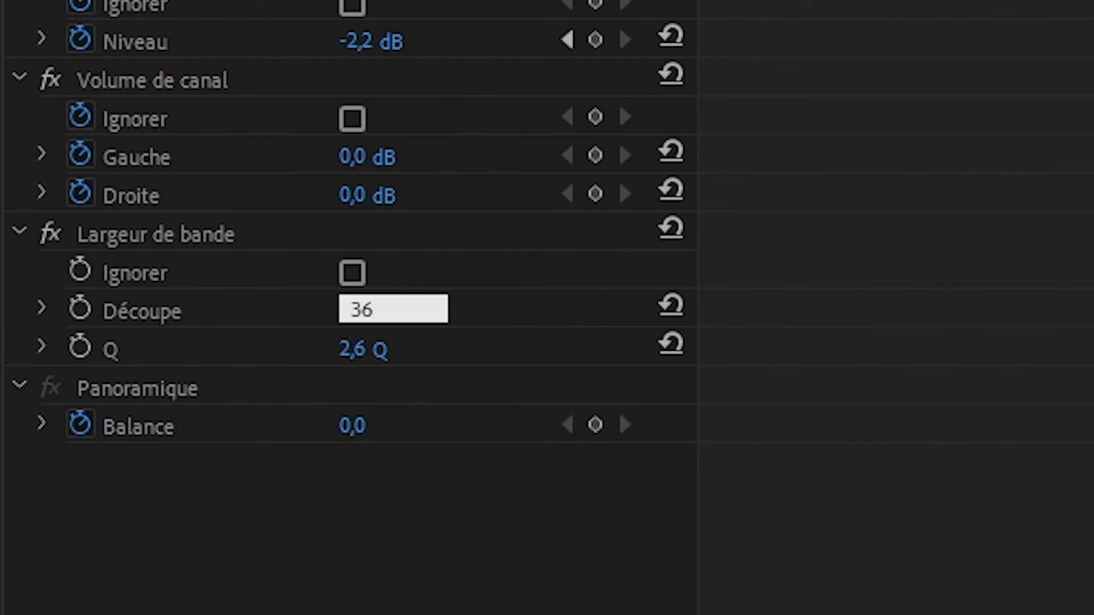
text(00)
key(Return)
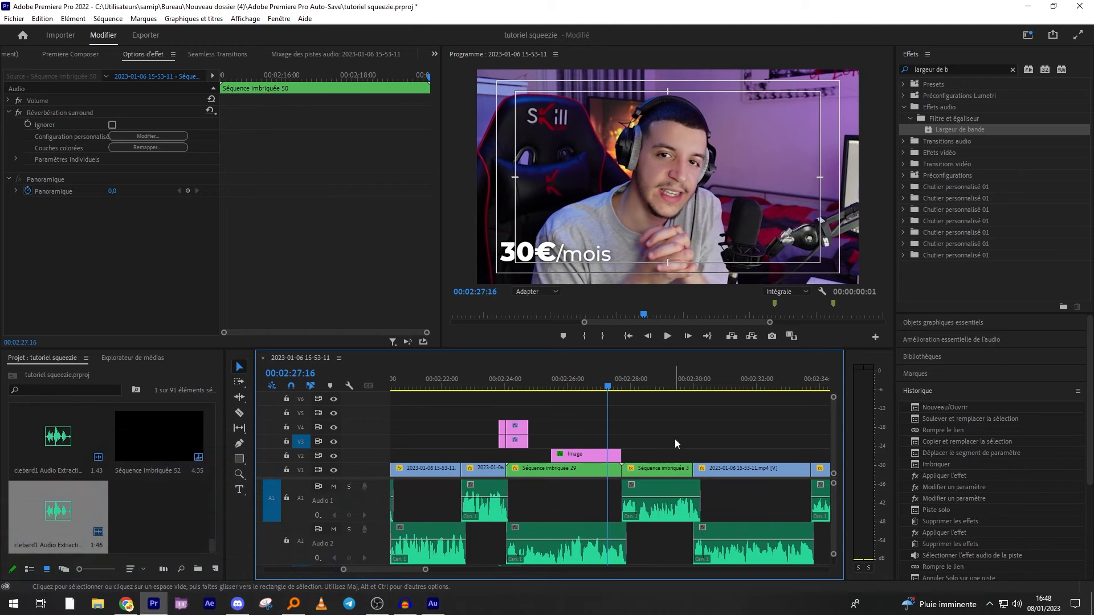
- Play back the voice clip on Audio 1 from about 00:02:27
click(674, 440)
key(space)
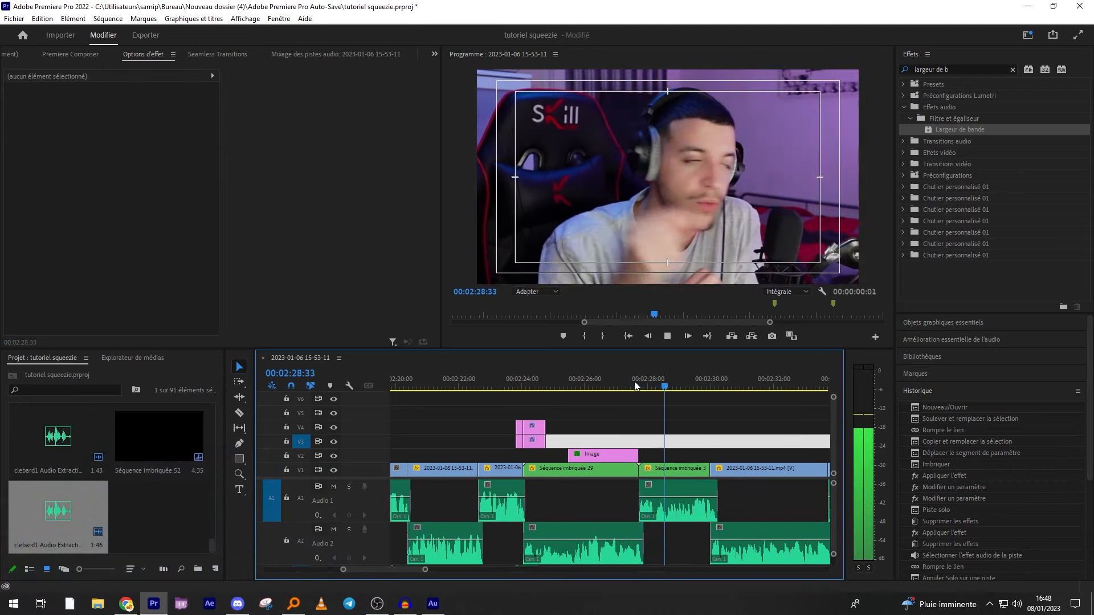
key(space)
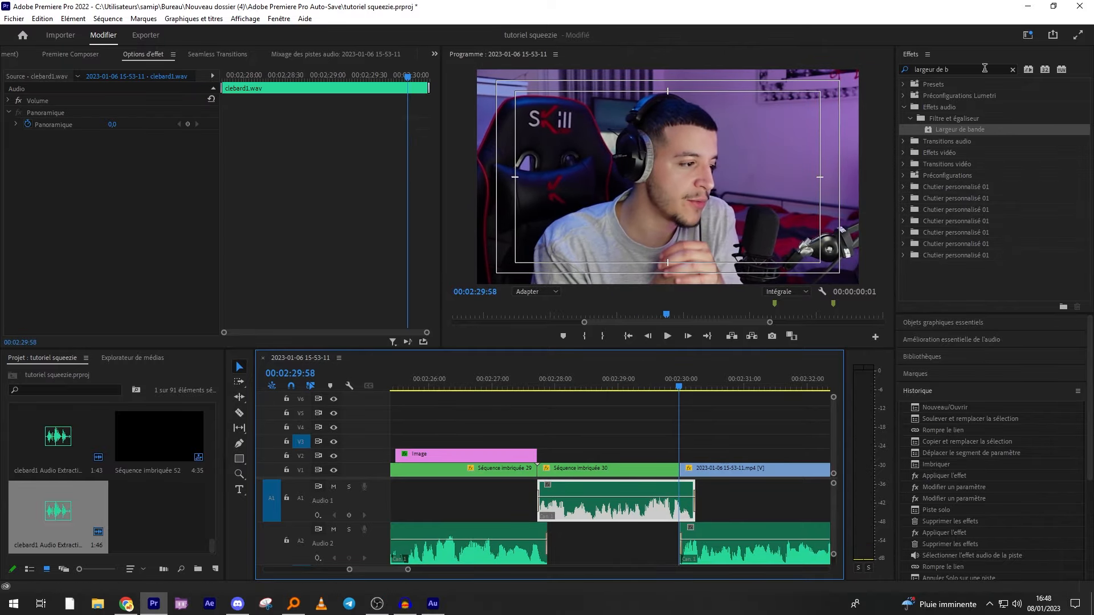
- Find the Arrondisseur audio effect and apply it to the clebard1.wav voice clip on Audio 1
triple_click(984, 67)
text(ARRONDI)
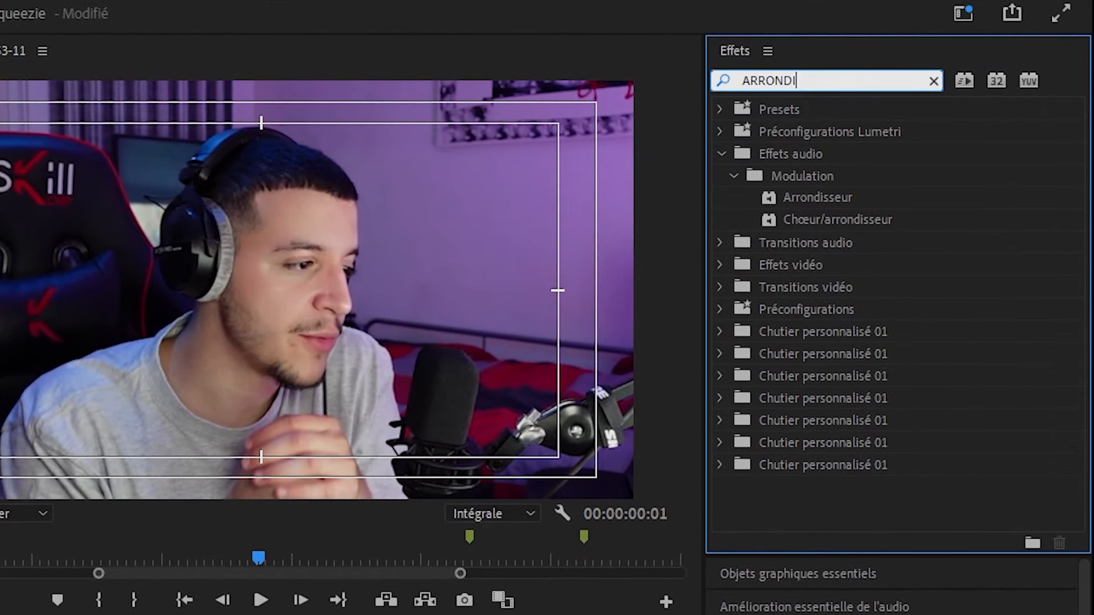
click(839, 194)
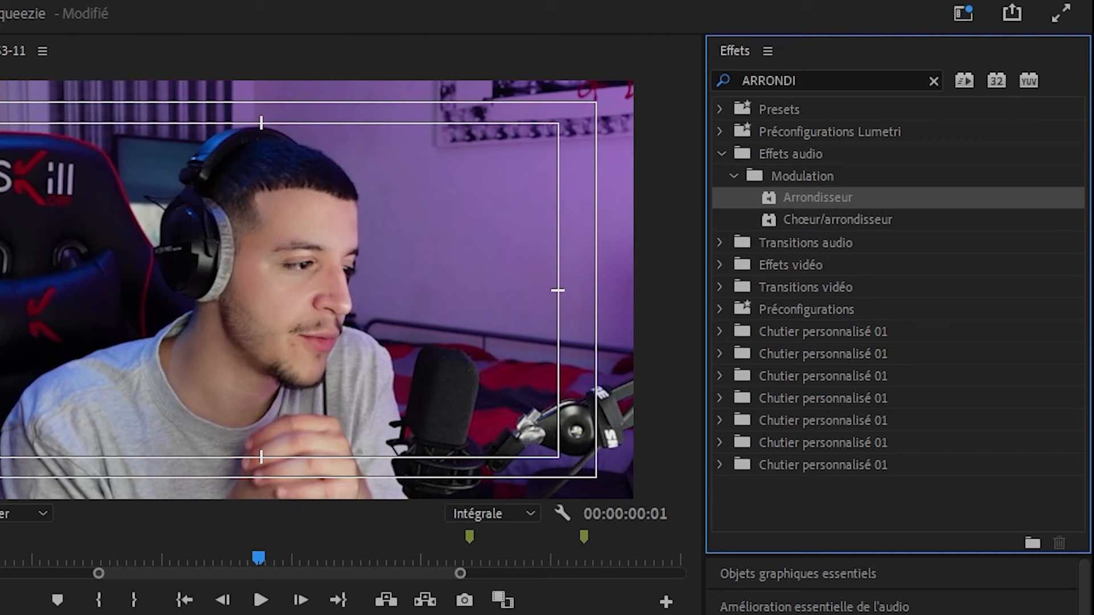
drag(818, 197, 613, 501)
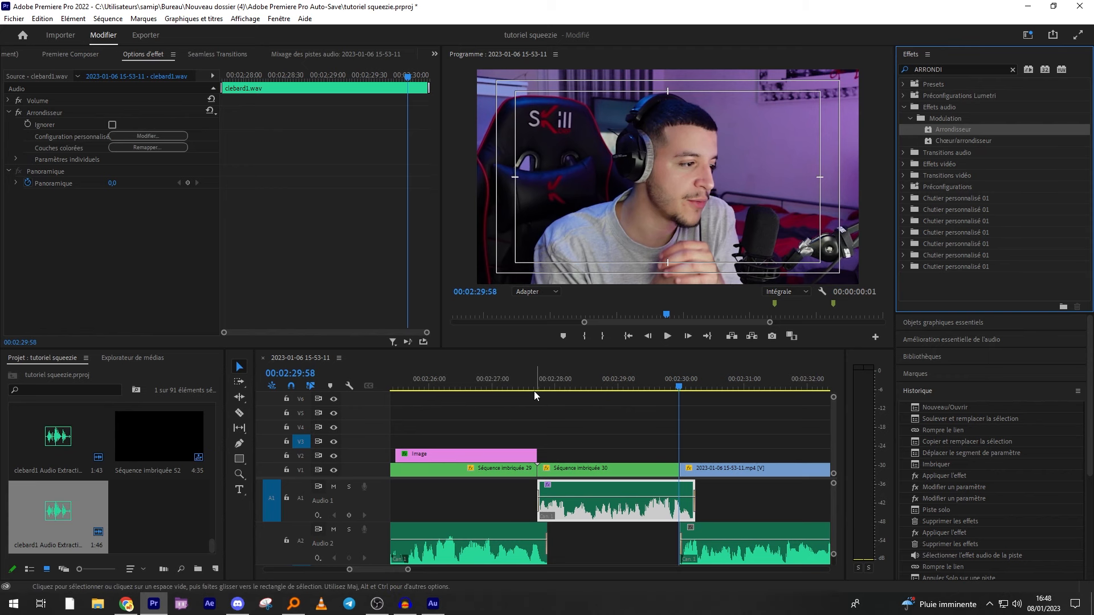
- Play back the Audio 1 voice clip with the Arrondisseur effect and return the playhead to the clip's start
click(522, 382)
key(space)
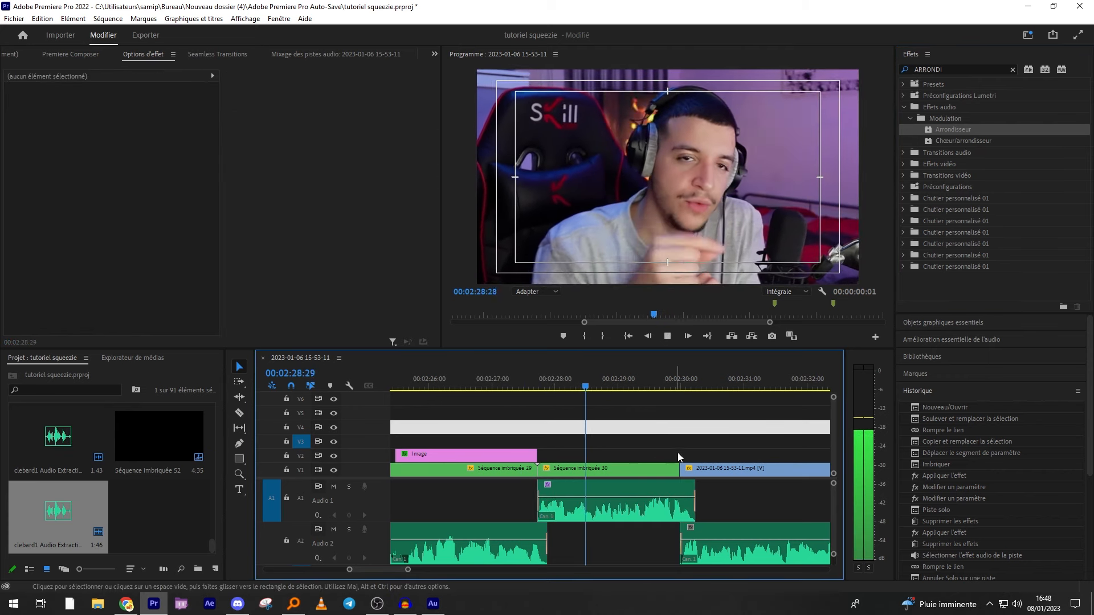
key(space)
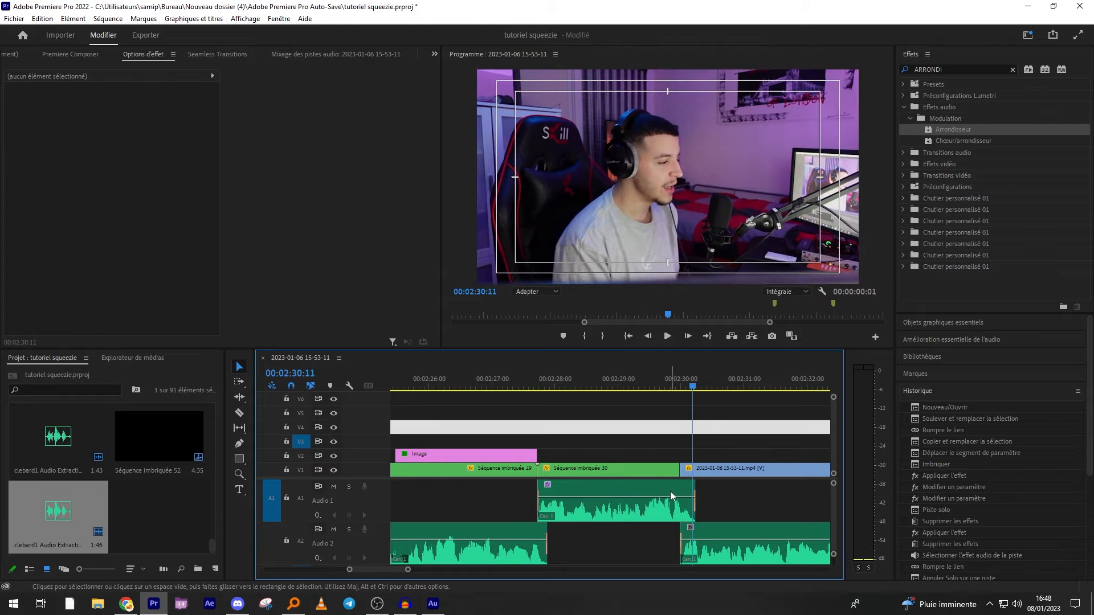
click(666, 498)
click(543, 387)
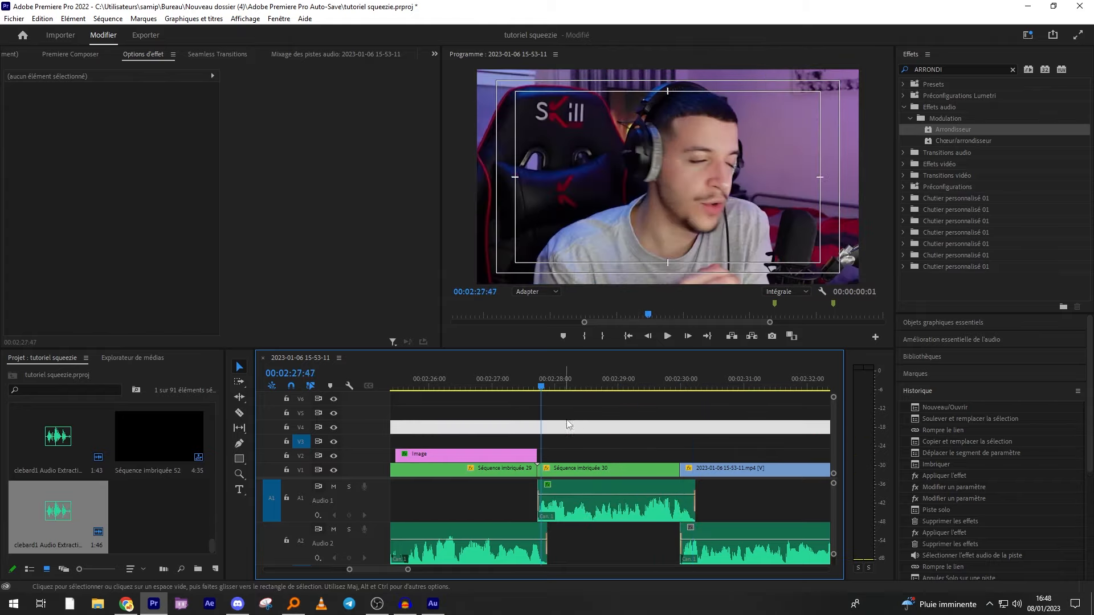